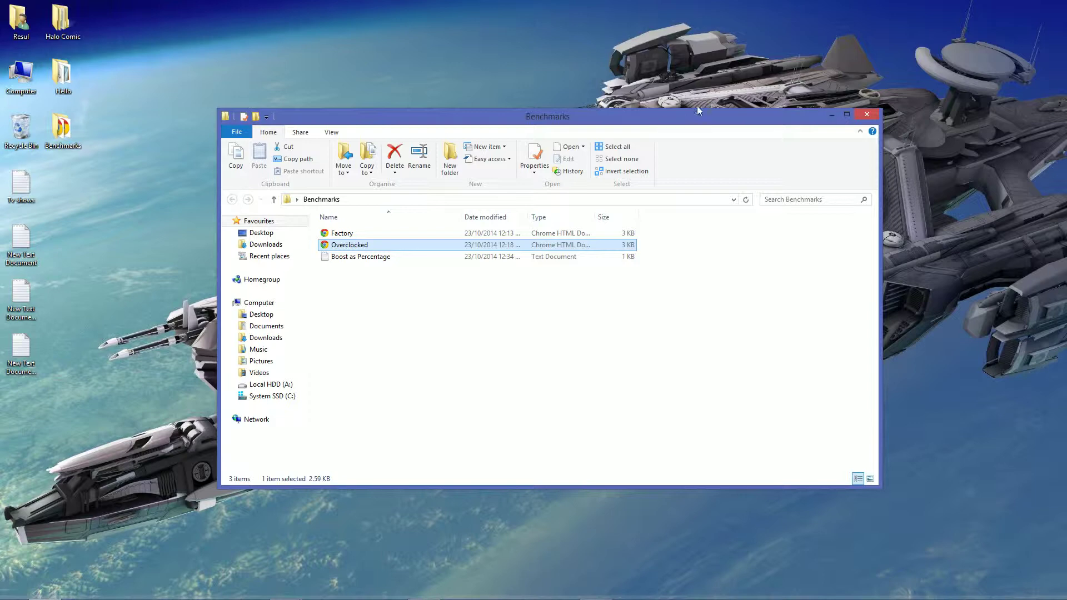
# Reposition the Benchmarks folder window toward the upper left of the desktop.
pyautogui.moveTo(698, 110); pyautogui.dragTo(675, 67)
pyautogui.moveTo(741, 596)
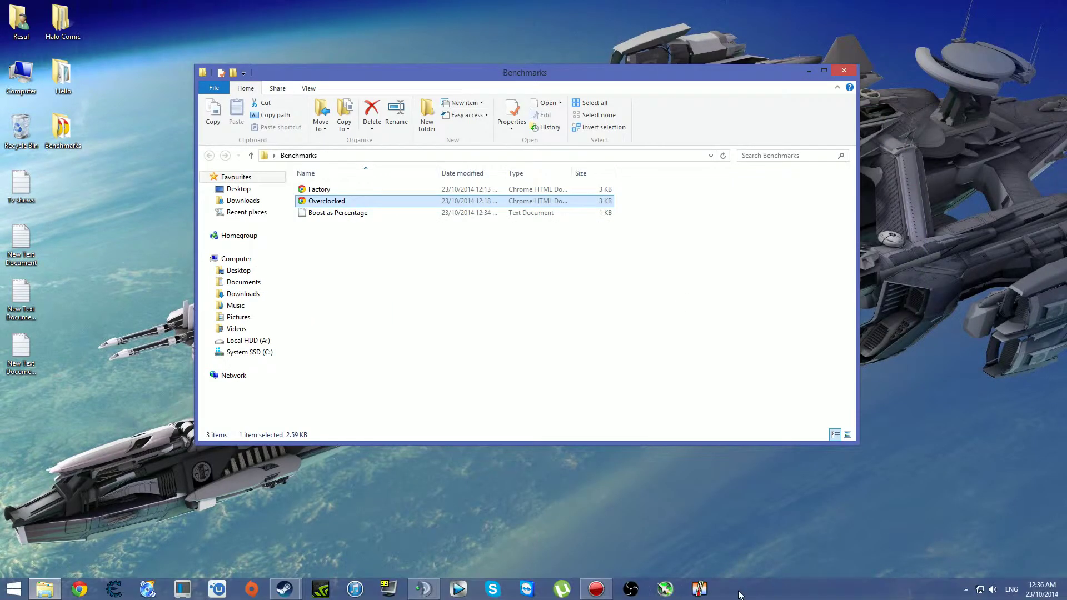
# Bring up MSI Afterburner and arrange it beside the Benchmarks window.
pyautogui.click(666, 592)
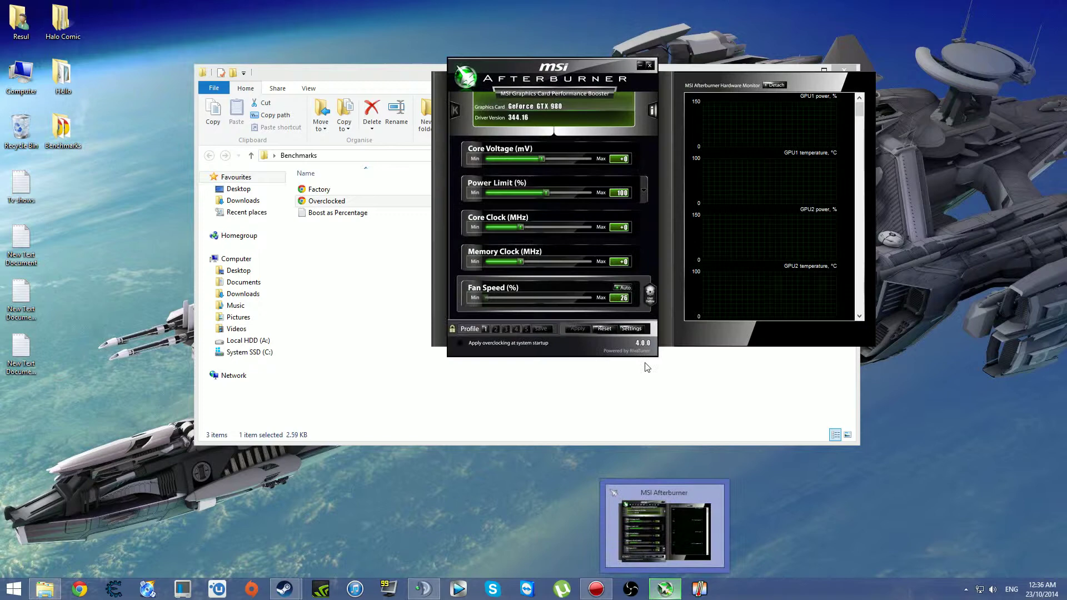
pyautogui.moveTo(602, 64); pyautogui.dragTo(789, 142)
pyautogui.moveTo(636, 78); pyautogui.dragTo(442, 78)
pyautogui.moveTo(757, 156); pyautogui.dragTo(718, 134)
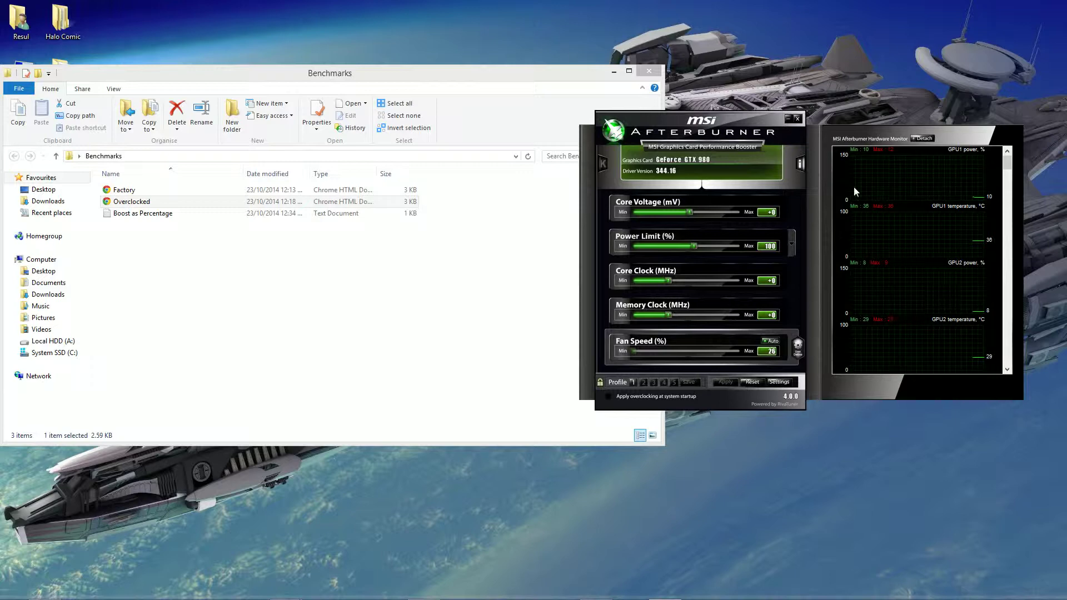
# Set Core Clock to +250 and Memory Clock to +500, then load profile 1.
pyautogui.click(776, 282)
pyautogui.write('250')
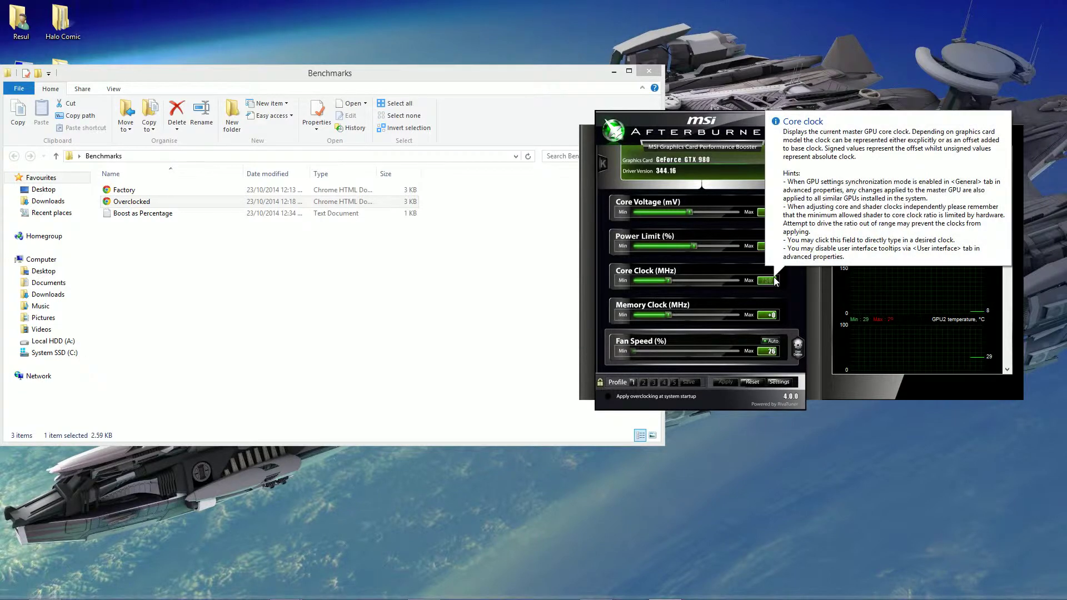
pyautogui.press('Return')
pyautogui.click(765, 318)
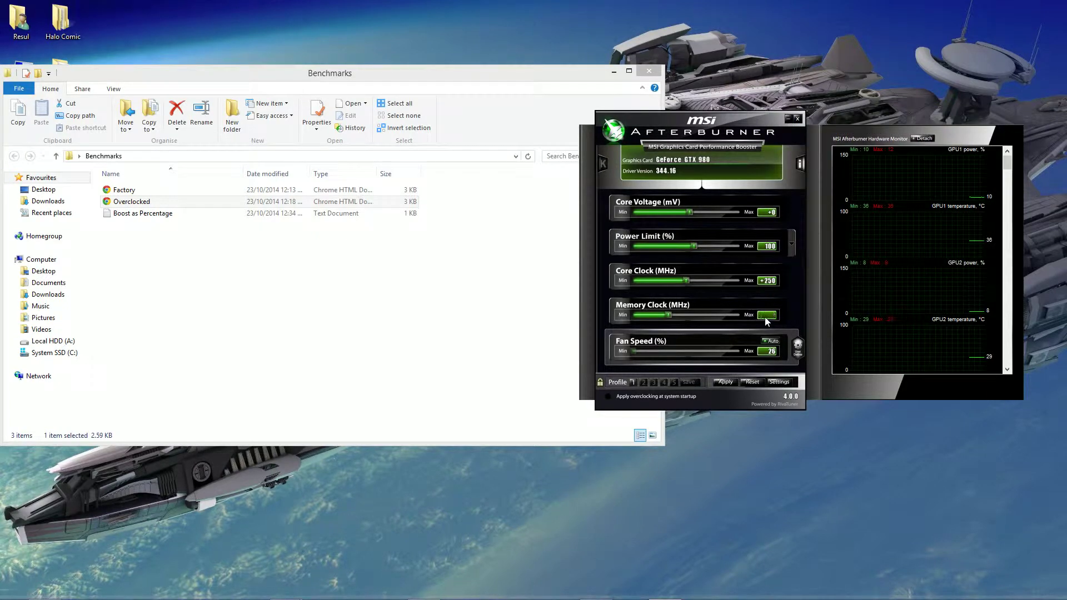
pyautogui.write('500')
pyautogui.press('Return')
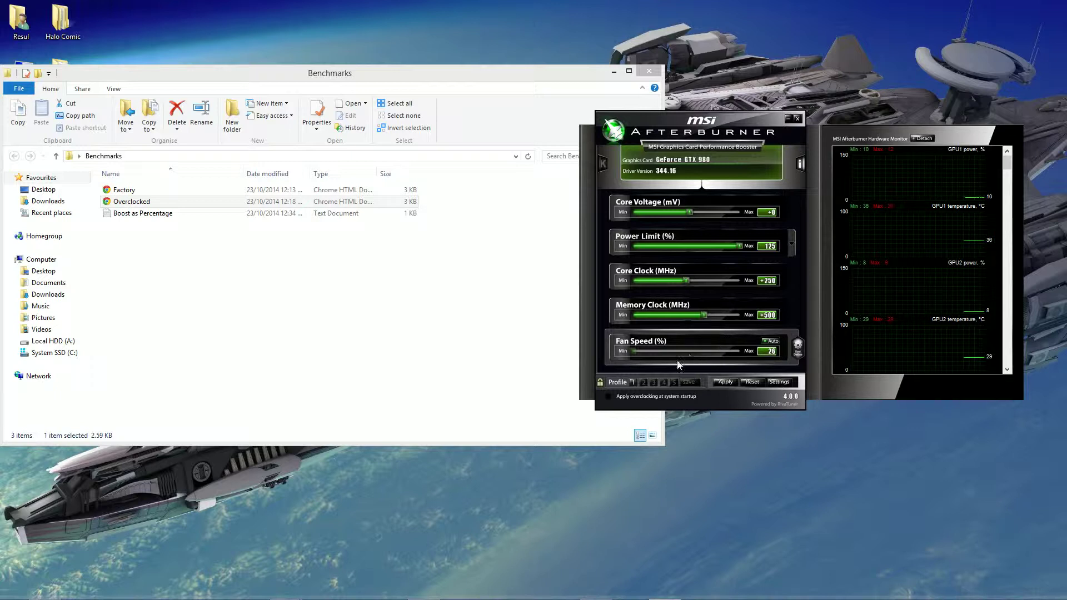
pyautogui.click(632, 382)
# Reset Afterburner to stock: Power Limit 100, Core Clock +0, Memory Clock +0.
pyautogui.moveTo(734, 121); pyautogui.dragTo(750, 102)
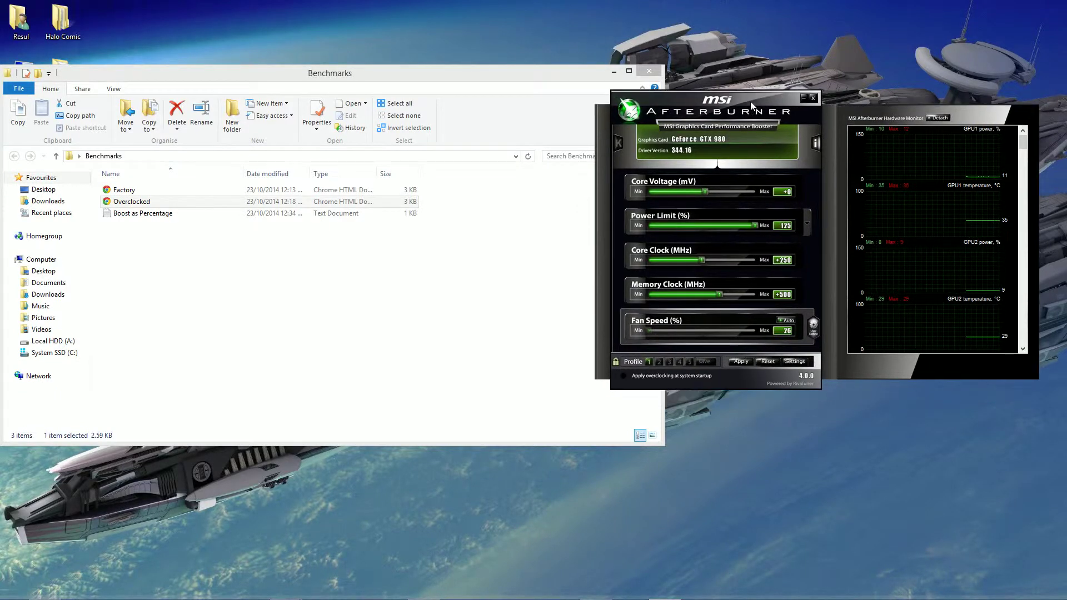
pyautogui.click(266, 207)
pyautogui.click(297, 190)
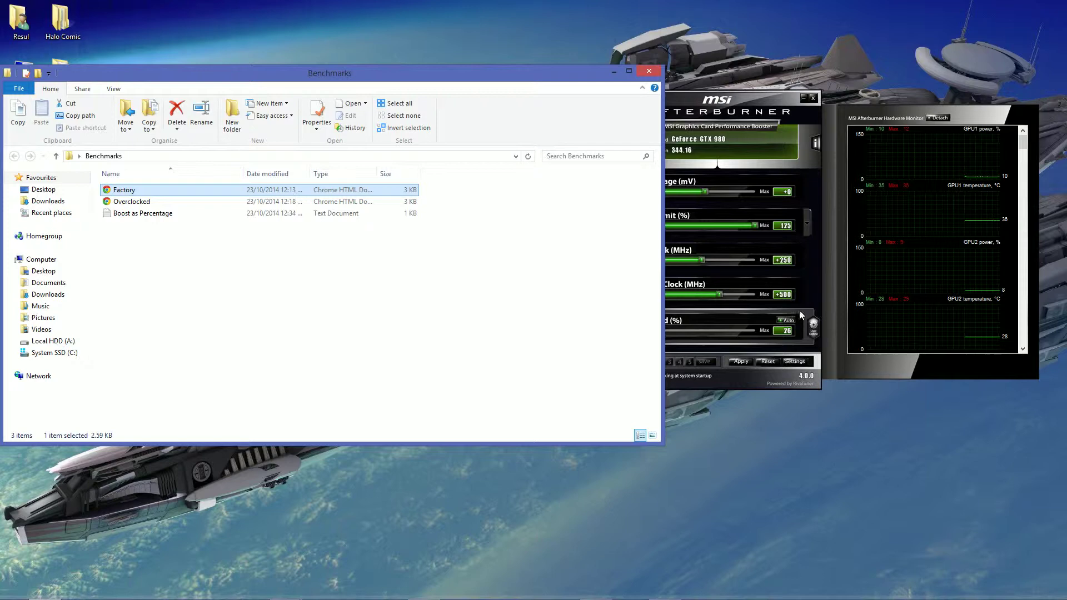
pyautogui.click(772, 358)
pyautogui.click(771, 360)
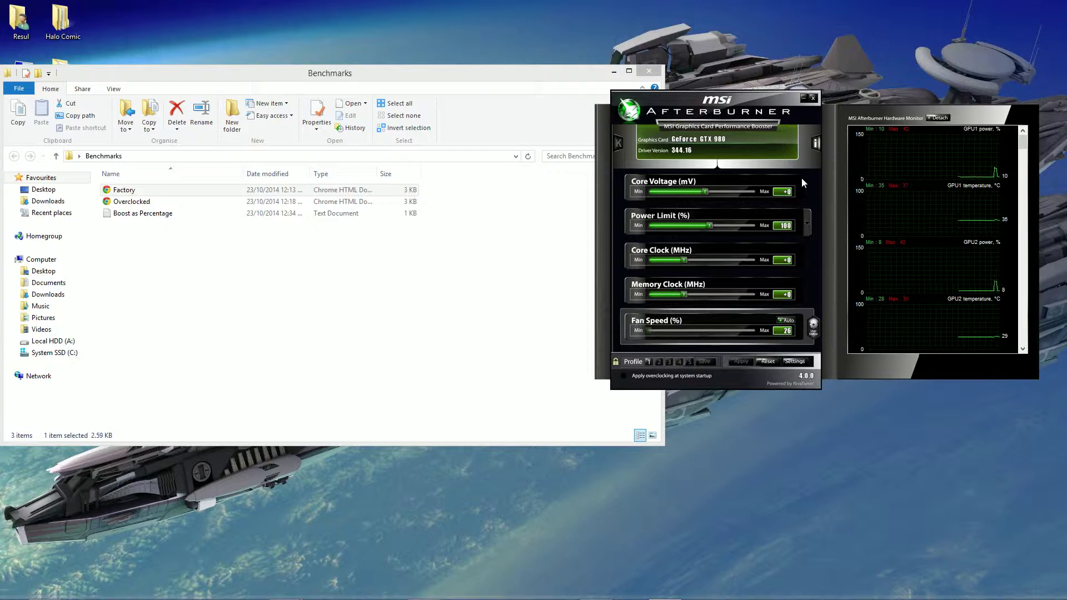
# Check the temperature limit settings, then open the Factory results in the browser.
pyautogui.click(807, 223)
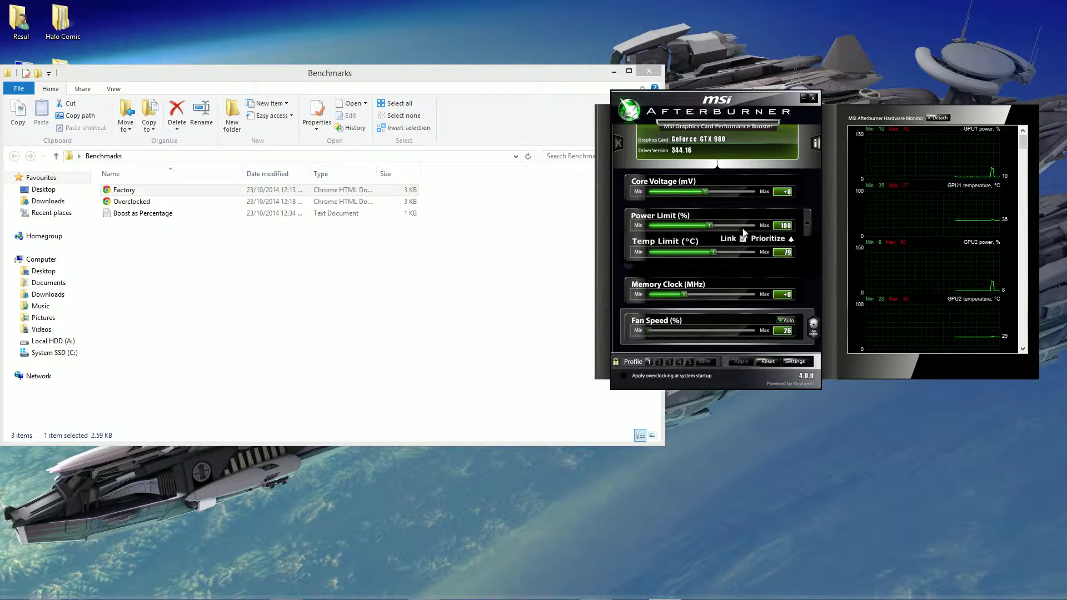
pyautogui.click(810, 220)
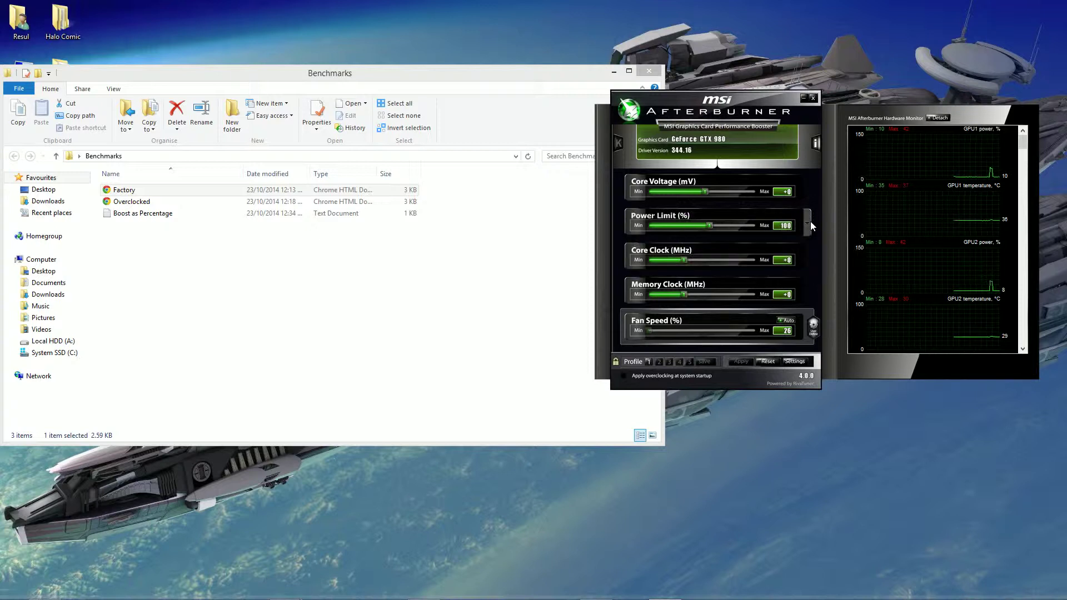
pyautogui.doubleClick(409, 192)
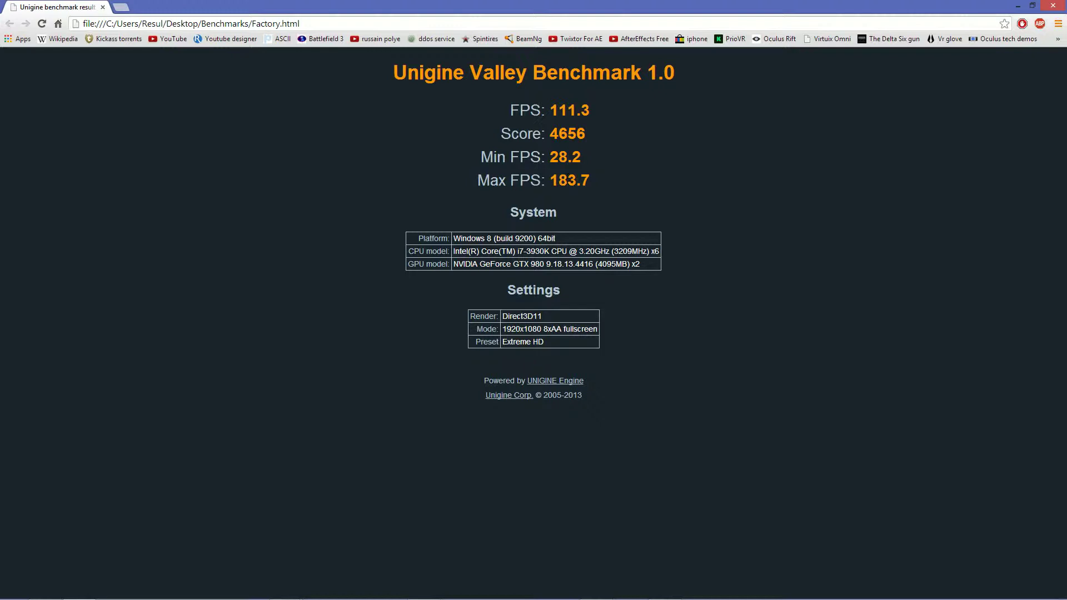
# Highlight the Factory page's Min FPS 28.2, average FPS and CPU clock values.
pyautogui.moveTo(547, 162); pyautogui.dragTo(585, 161)
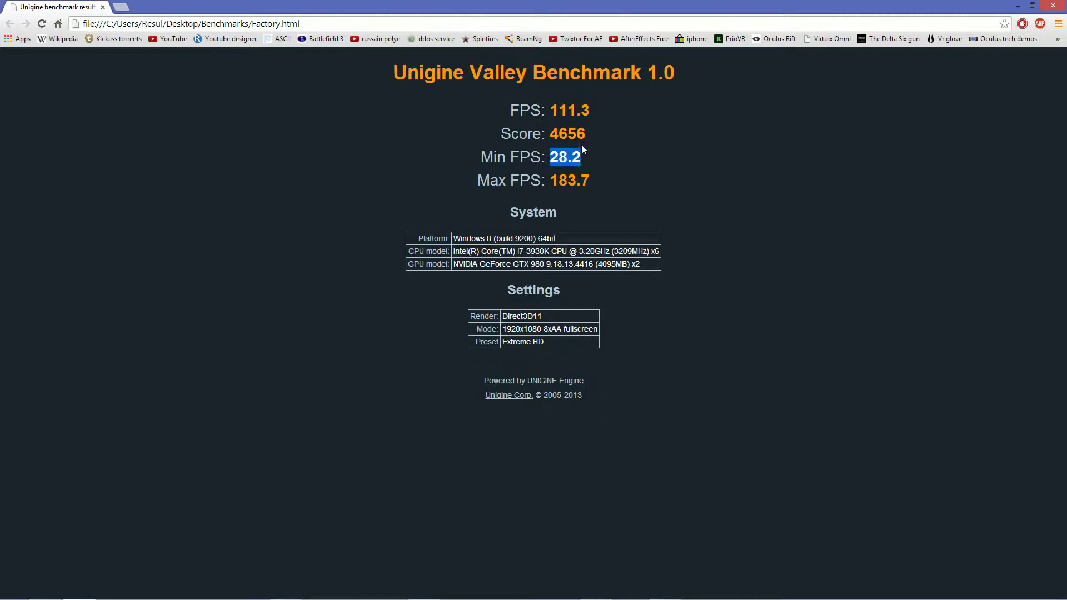
pyautogui.click(580, 147)
pyautogui.moveTo(554, 111); pyautogui.dragTo(580, 110)
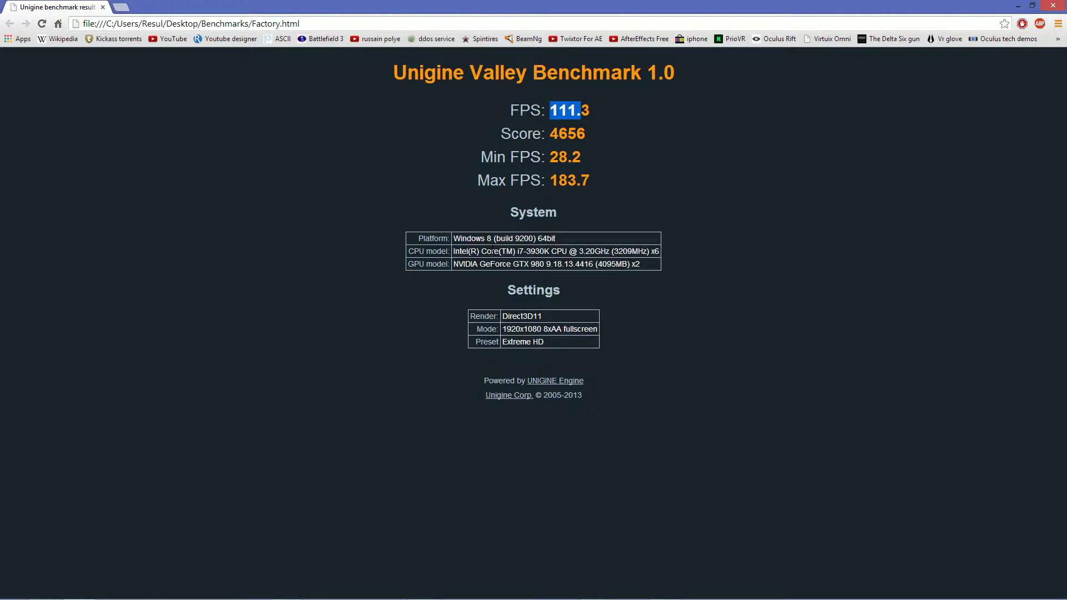
pyautogui.moveTo(579, 251); pyautogui.dragTo(622, 275)
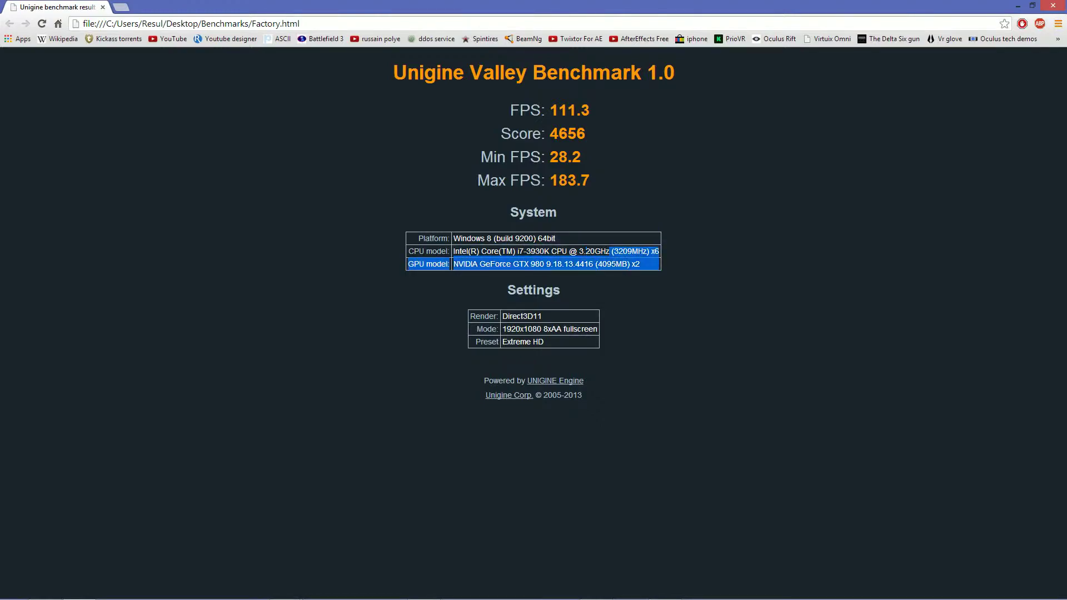
pyautogui.click(620, 219)
pyautogui.moveTo(628, 6)
pyautogui.mouseDown()
pyautogui.moveTo(631, 36)
pyautogui.moveTo(634, 6)
pyautogui.mouseUp()
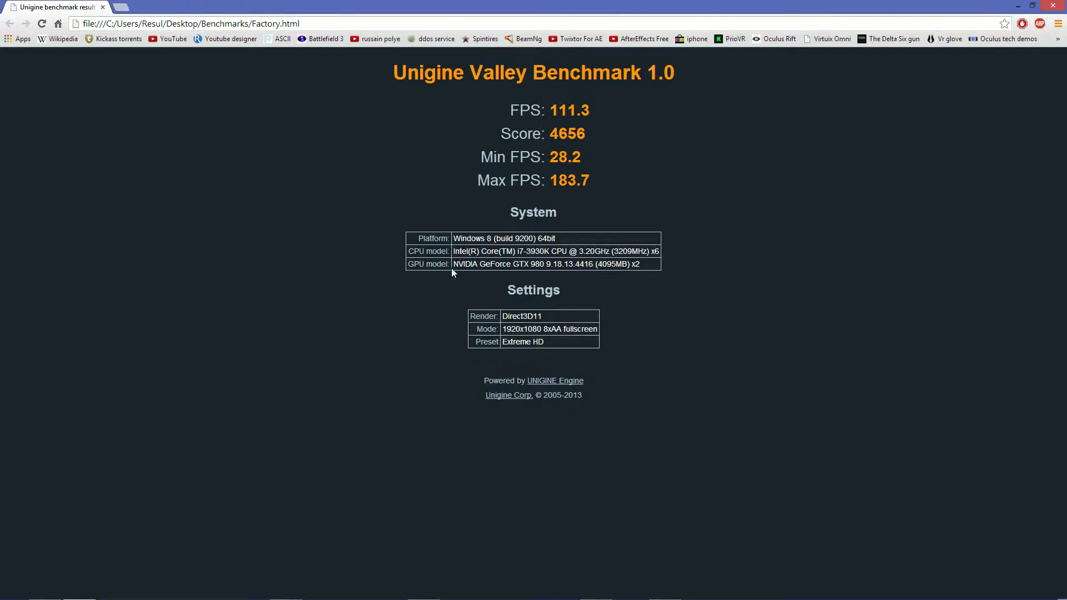
# Point out the GPU, CPU model and Extreme HD preset, then open the Overclocked results.
pyautogui.moveTo(453, 265); pyautogui.dragTo(643, 263)
pyautogui.click(639, 267)
pyautogui.tripleClick(656, 251)
pyautogui.click(655, 251)
pyautogui.moveTo(555, 341); pyautogui.dragTo(618, 307)
pyautogui.click(638, 195)
pyautogui.click(617, 304)
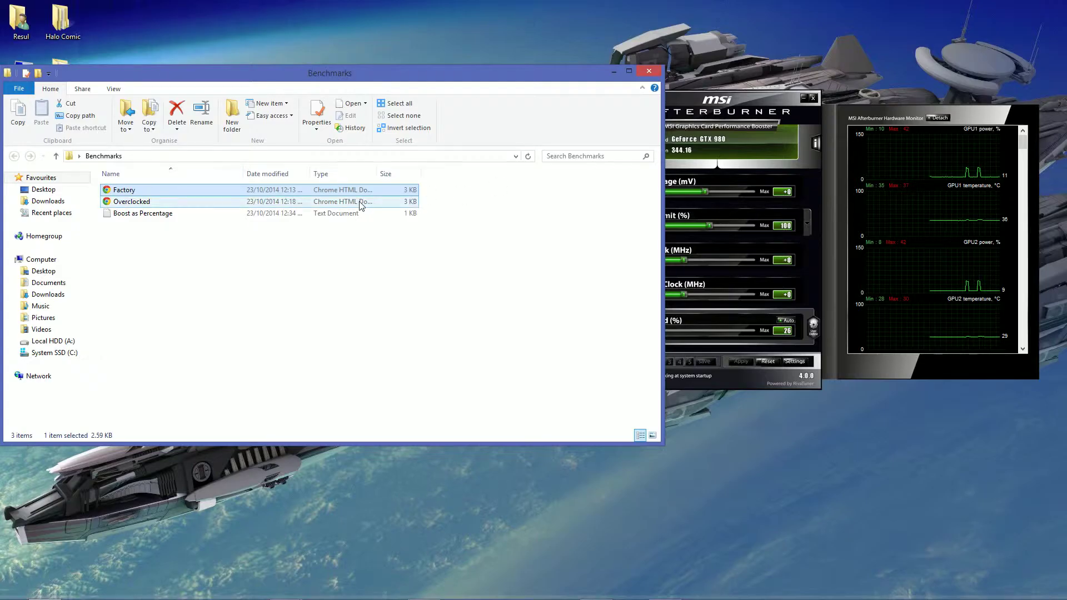
pyautogui.click(358, 202)
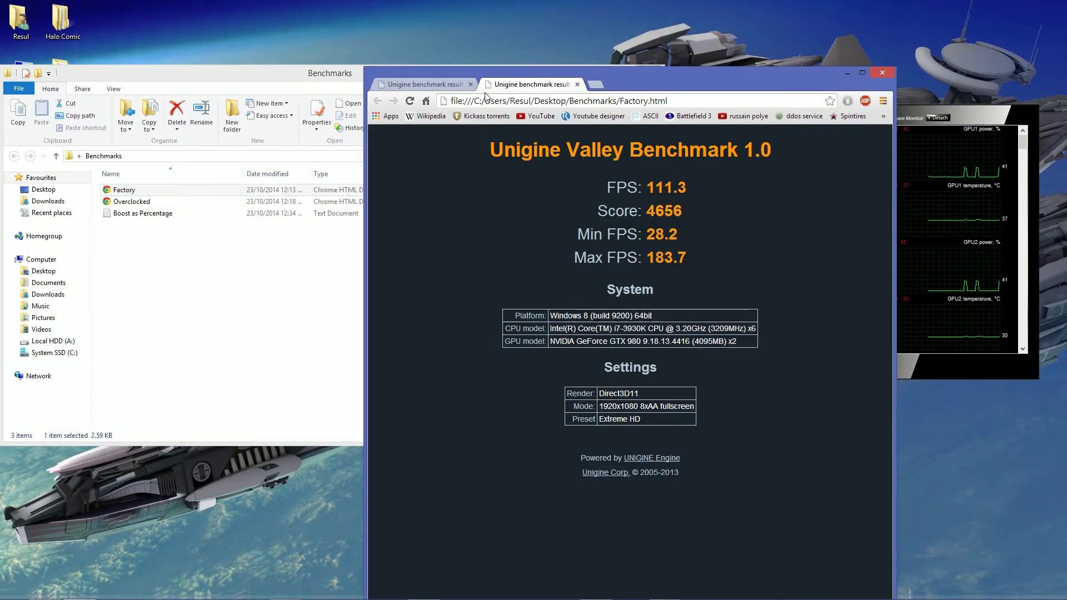
# Split the Factory results into its own window, snapped beside the Overclocked results.
pyautogui.moveTo(500, 84); pyautogui.dragTo(578, 19)
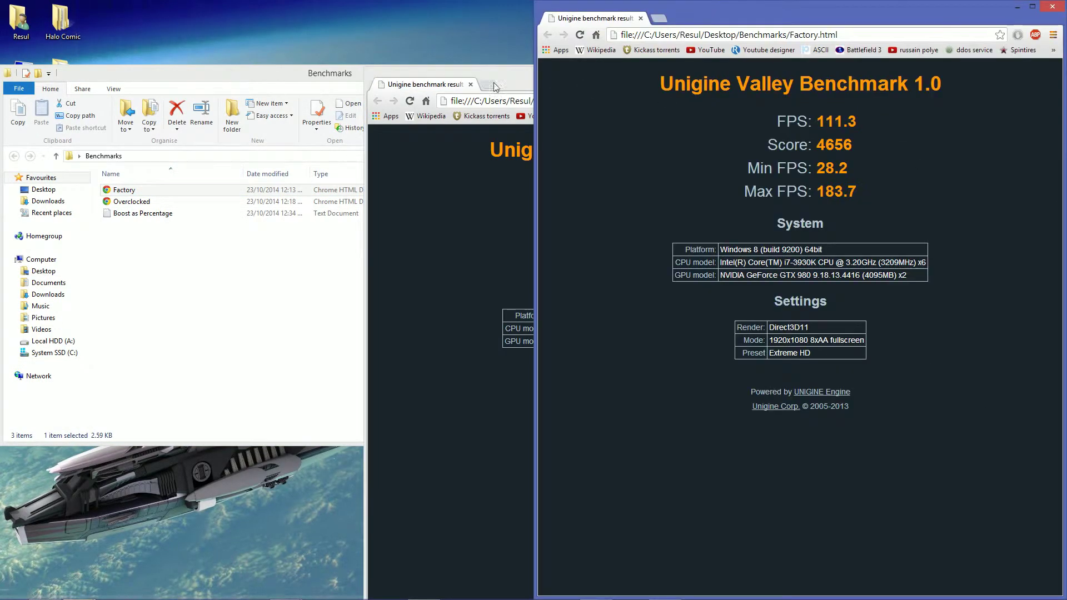
pyautogui.moveTo(490, 81); pyautogui.dragTo(0, 92)
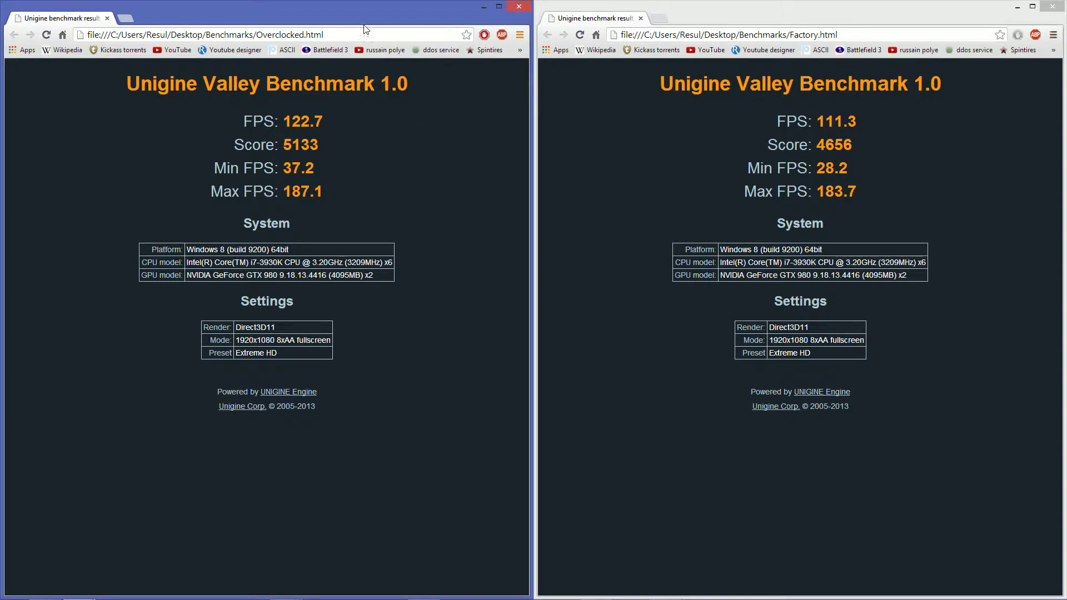
pyautogui.click(896, 141)
# Unsnap both result windows and close the Overclocked results window.
pyautogui.moveTo(397, 12); pyautogui.dragTo(11, 59)
pyautogui.moveTo(294, 17); pyautogui.dragTo(475, 3)
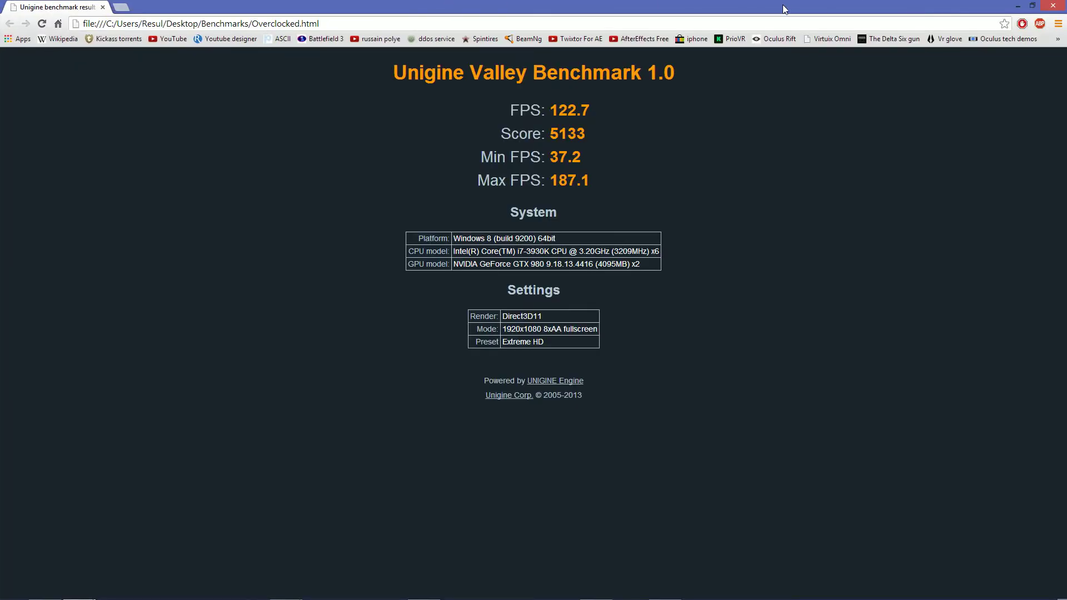
pyautogui.click(1052, 5)
pyautogui.moveTo(978, 7); pyautogui.dragTo(838, 87)
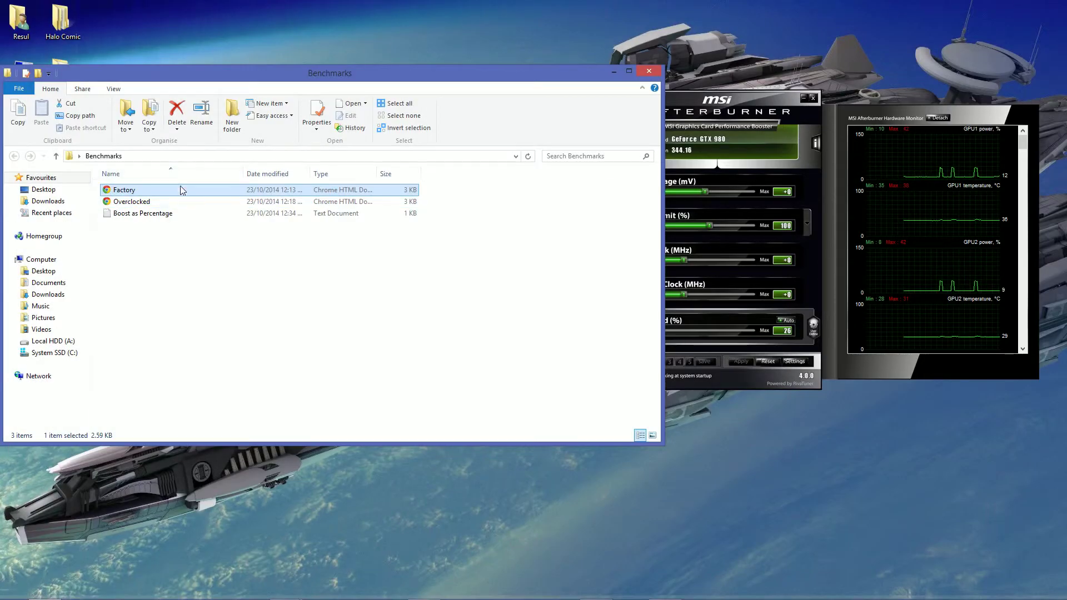
# Open the Boost as Percentage notes and highlight the SLI and 250mhz core clock lines.
pyautogui.doubleClick(169, 212)
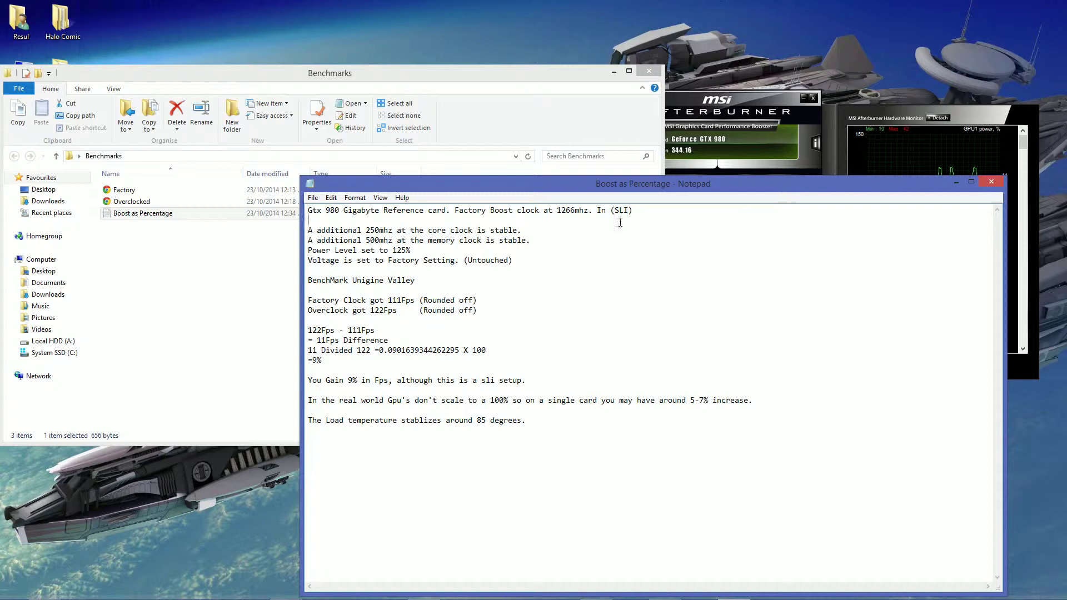
pyautogui.moveTo(623, 216); pyautogui.dragTo(542, 216)
pyautogui.moveTo(308, 230); pyautogui.dragTo(392, 230)
pyautogui.click(365, 230)
pyautogui.hotkey('shift', 'Up')
pyautogui.click(386, 231)
pyautogui.moveTo(307, 230); pyautogui.dragTo(523, 230)
pyautogui.click(523, 230)
# Highlight the memory clock, 125% power level, 111 FPS factory result and =9% gain.
pyautogui.moveTo(321, 240); pyautogui.dragTo(532, 240)
pyautogui.click(348, 251)
pyautogui.moveTo(347, 251); pyautogui.dragTo(413, 250)
pyautogui.moveTo(348, 261); pyautogui.dragTo(310, 276)
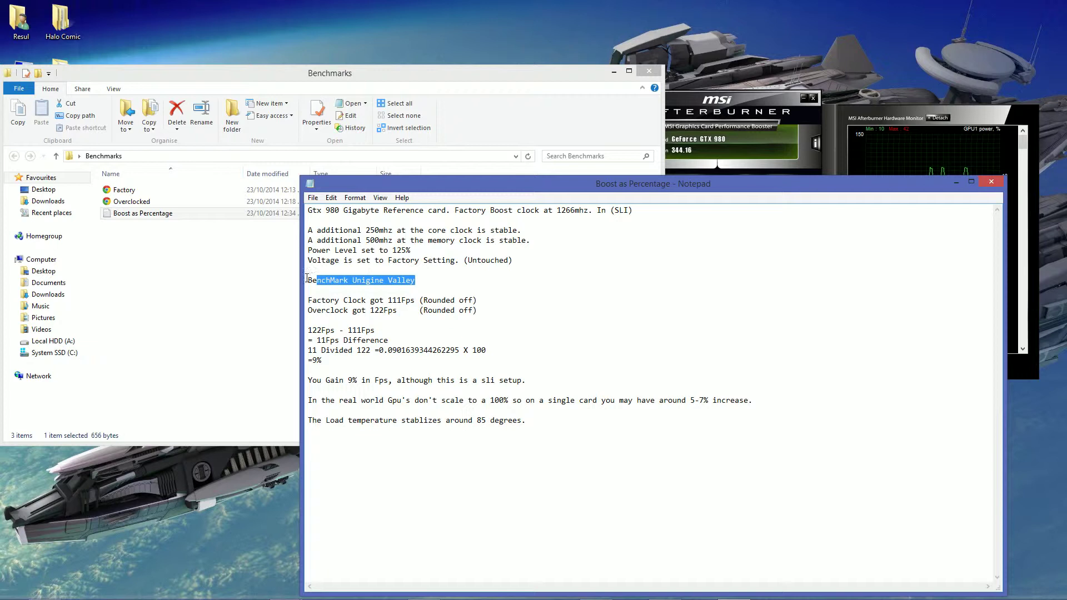
pyautogui.click(444, 282)
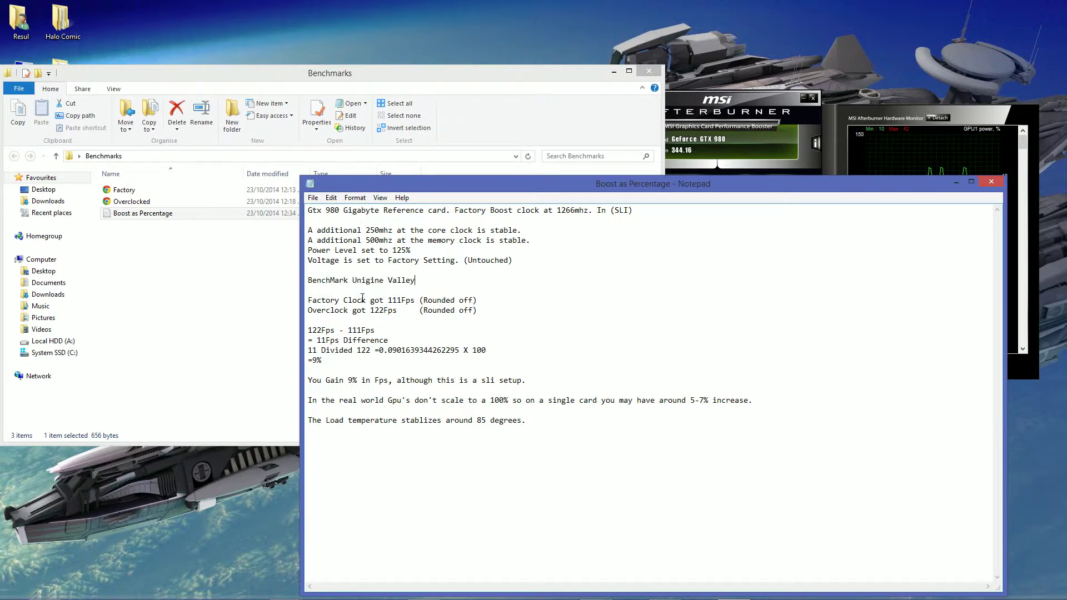
pyautogui.moveTo(309, 300); pyautogui.dragTo(405, 298)
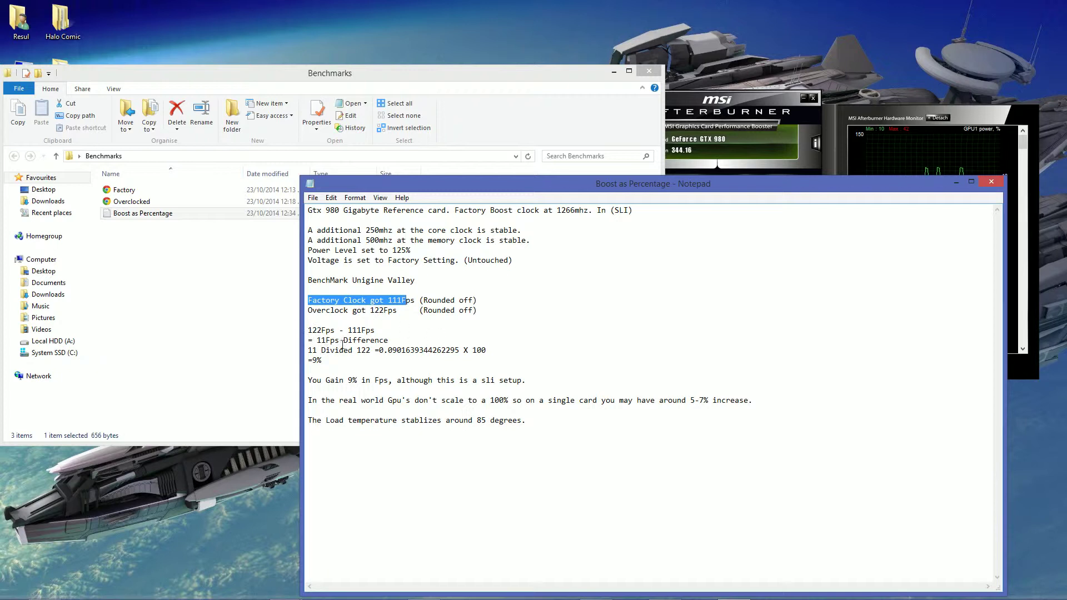
pyautogui.moveTo(349, 361); pyautogui.dragTo(308, 360)
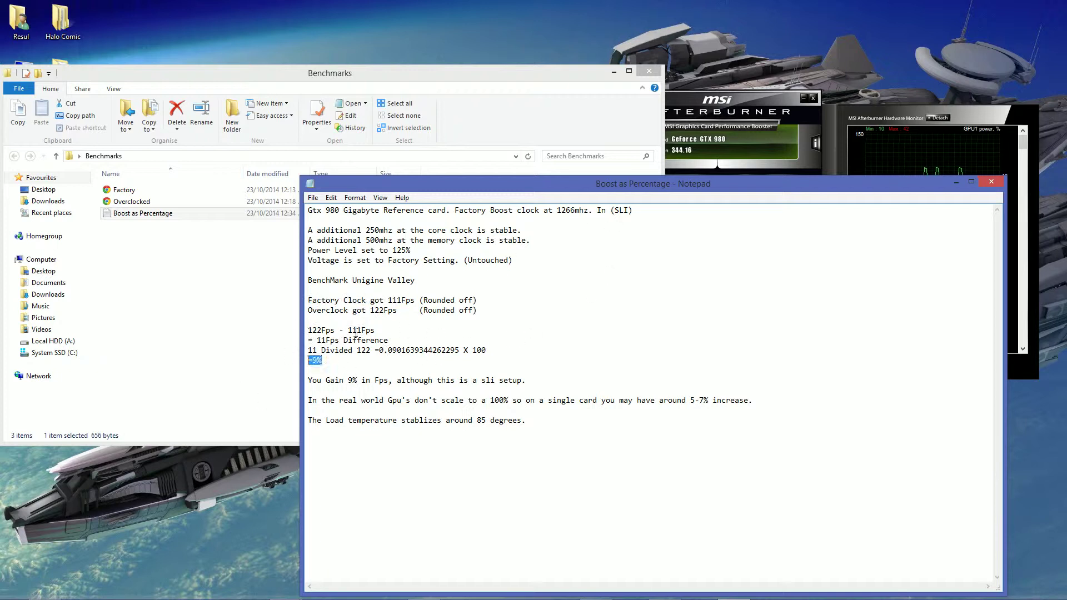
pyautogui.moveTo(528, 73); pyautogui.dragTo(665, 54)
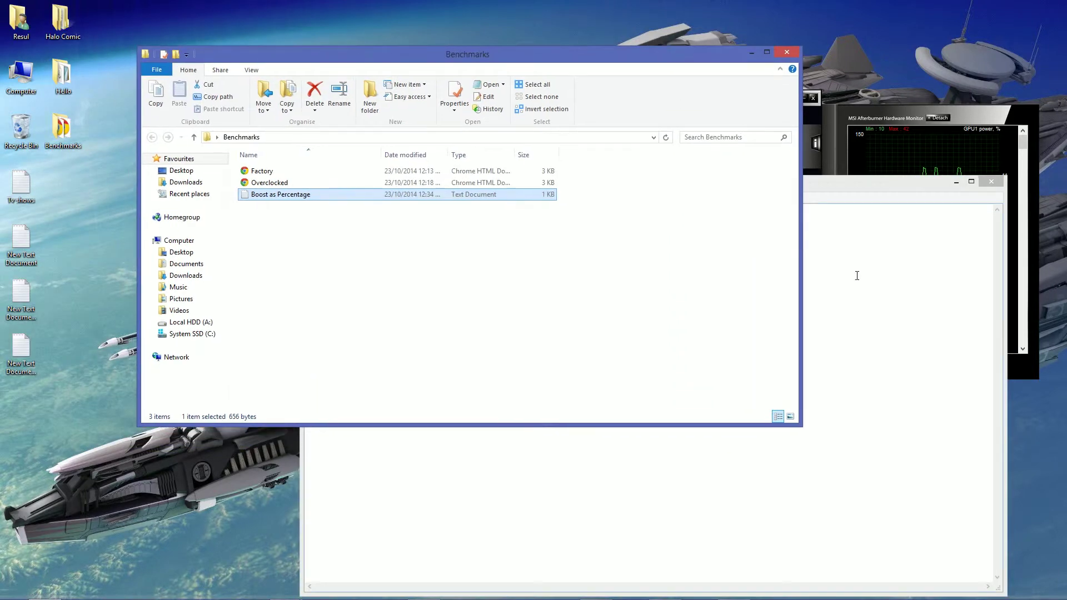
pyautogui.click(857, 280)
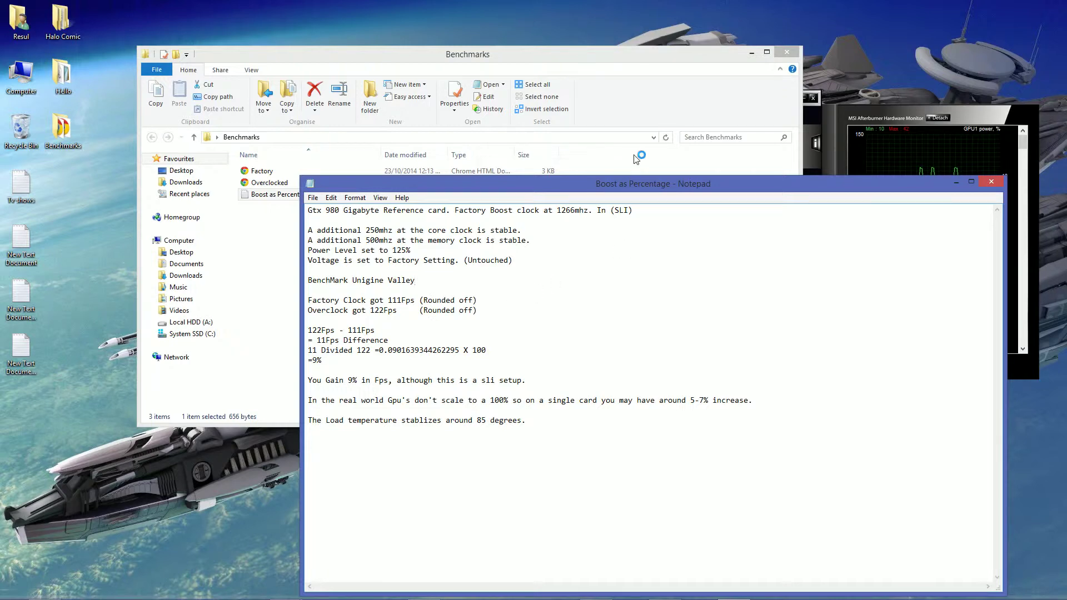
pyautogui.click(639, 70)
pyautogui.click(860, 137)
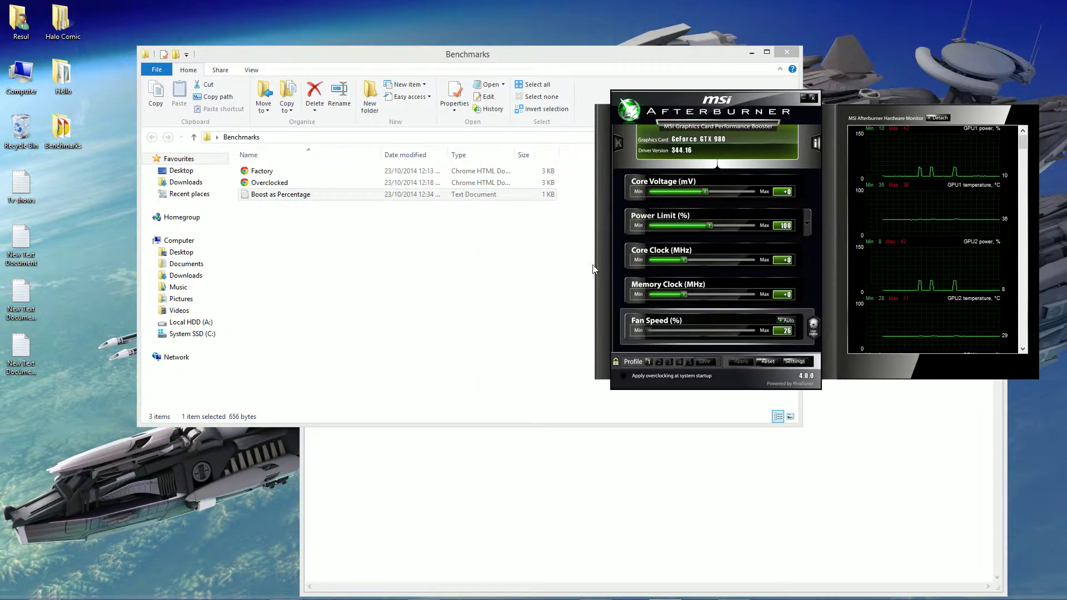
pyautogui.click(488, 464)
pyautogui.moveTo(525, 420); pyautogui.dragTo(321, 330)
pyautogui.click(411, 340)
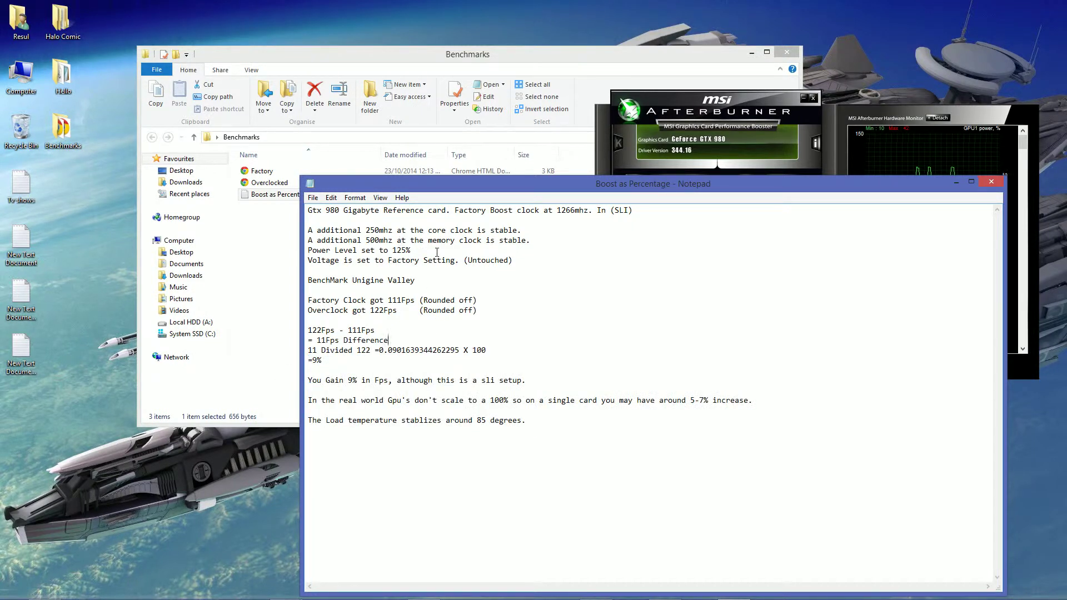
pyautogui.moveTo(352, 230); pyautogui.dragTo(410, 240)
pyautogui.click(410, 240)
pyautogui.moveTo(362, 380); pyautogui.dragTo(348, 380)
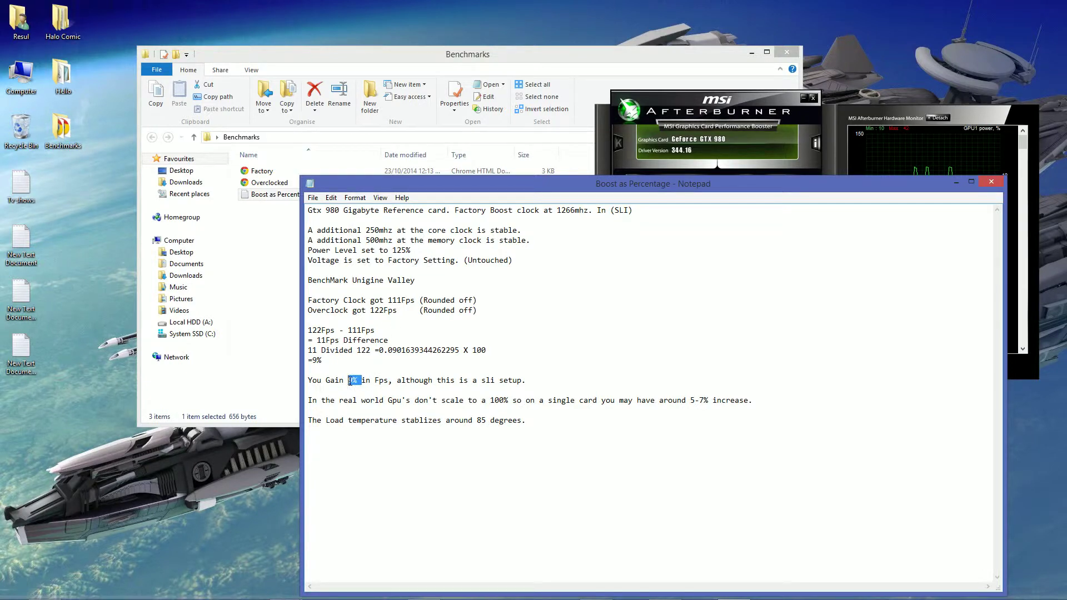
pyautogui.click(727, 133)
pyautogui.click(535, 426)
pyautogui.moveTo(535, 426); pyautogui.dragTo(315, 368)
pyautogui.click(398, 348)
pyautogui.moveTo(321, 400)
pyautogui.mouseDown()
pyautogui.moveTo(369, 400)
pyautogui.moveTo(308, 400)
pyautogui.mouseUp()
pyautogui.moveTo(564, 184); pyautogui.dragTo(506, 180)
pyautogui.moveTo(777, 119); pyautogui.dragTo(788, 32)
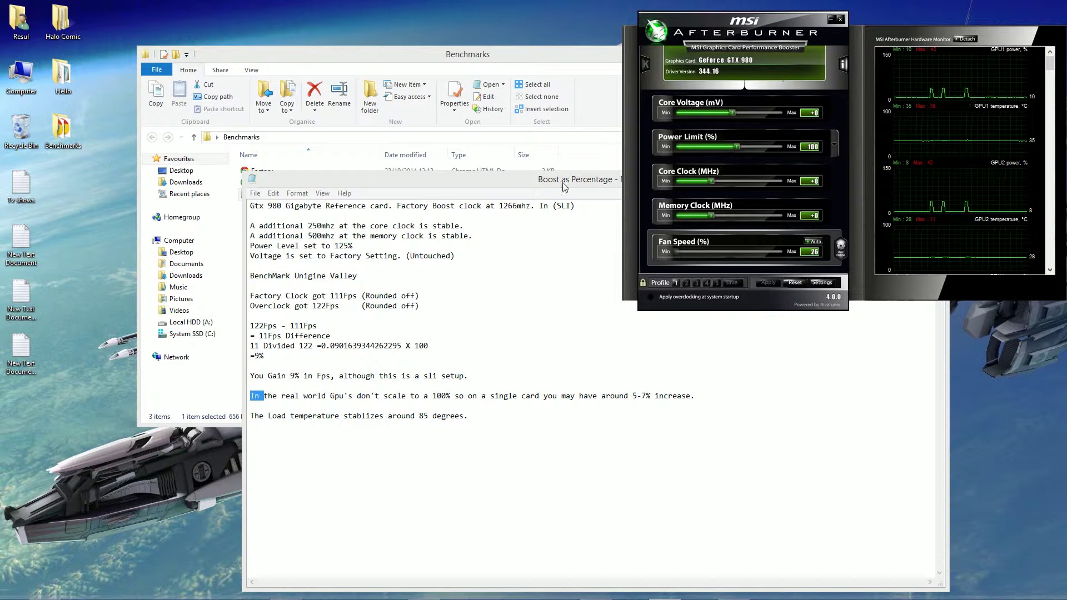
pyautogui.moveTo(563, 183); pyautogui.dragTo(449, 124)
pyautogui.moveTo(392, 330); pyautogui.dragTo(533, 336)
pyautogui.click(505, 336)
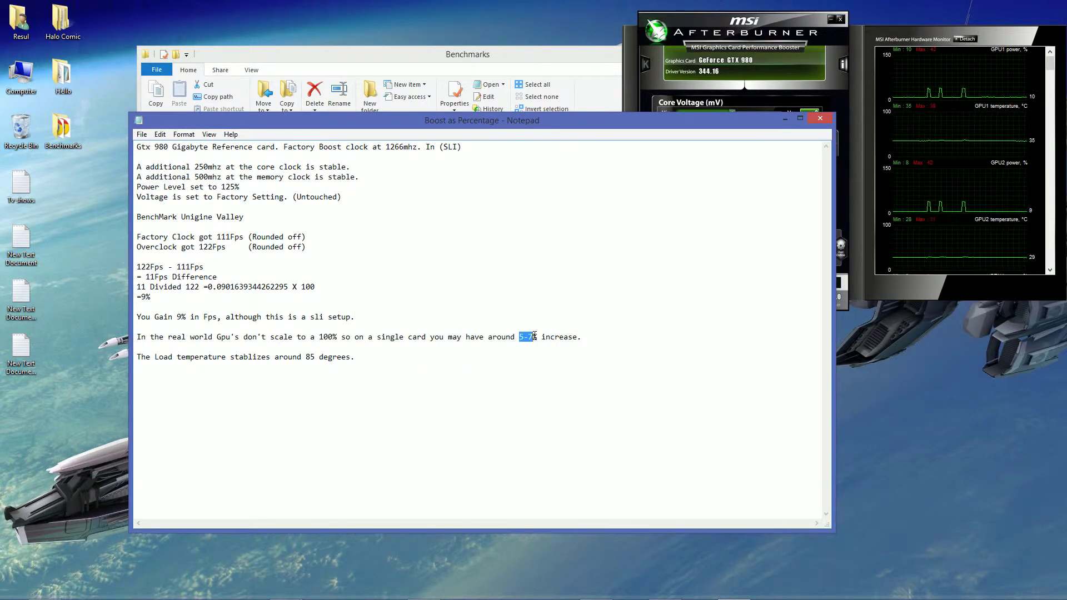
pyautogui.click(533, 337)
pyautogui.click(753, 25)
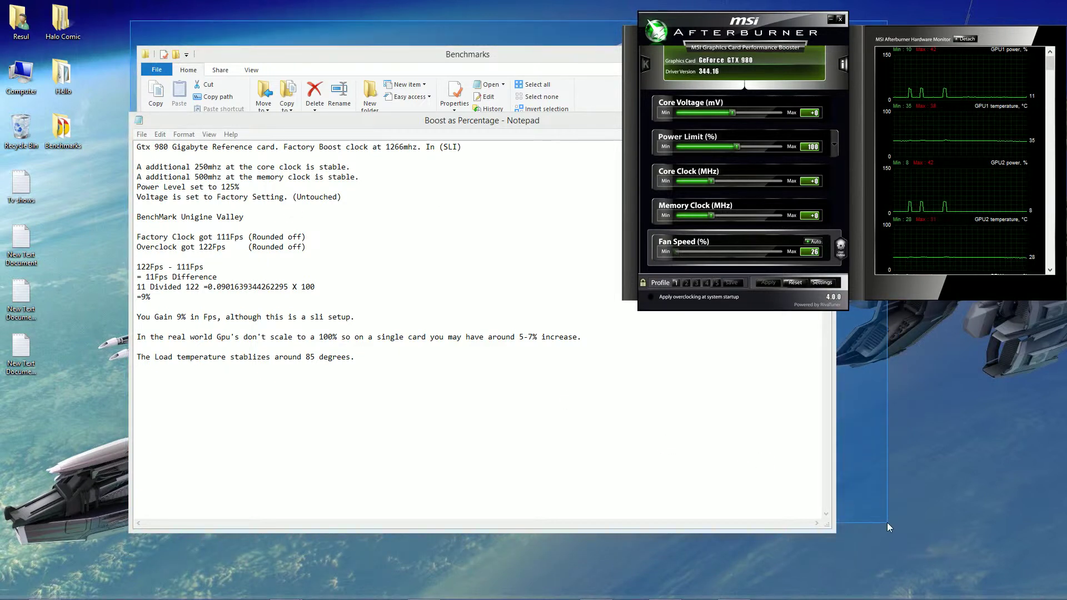
pyautogui.moveTo(861, 557); pyautogui.dragTo(118, 10)
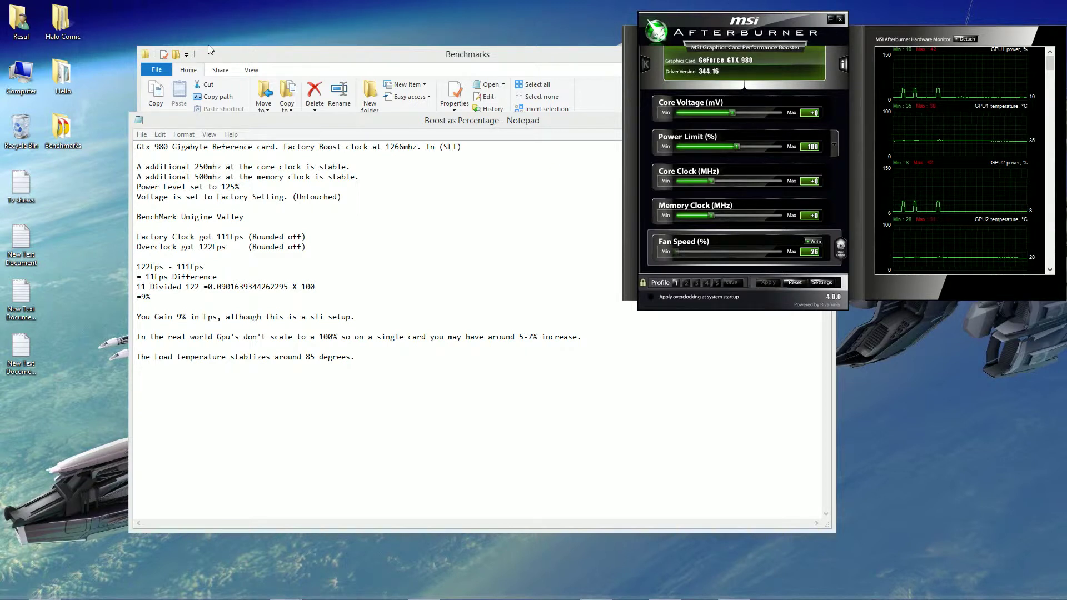
# Select the notes' load temperature line and rearrange the notes, Afterburner and Benchmarks windows.
pyautogui.moveTo(364, 358)
pyautogui.mouseDown()
pyautogui.moveTo(136, 360)
pyautogui.moveTo(361, 358)
pyautogui.mouseUp()
pyautogui.moveTo(479, 123); pyautogui.dragTo(497, 113)
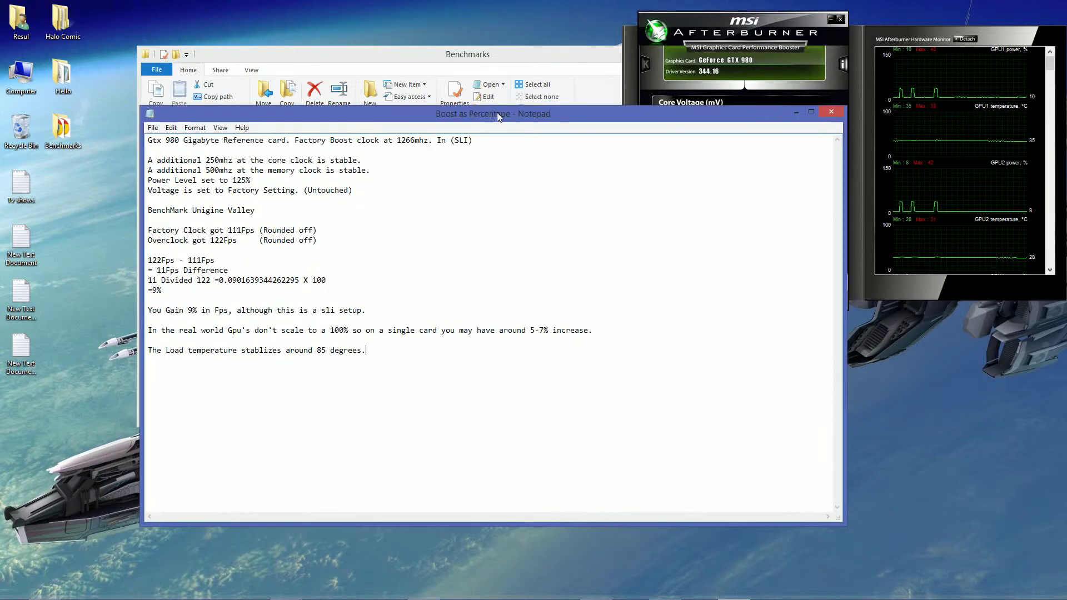
pyautogui.moveTo(427, 350); pyautogui.dragTo(147, 350)
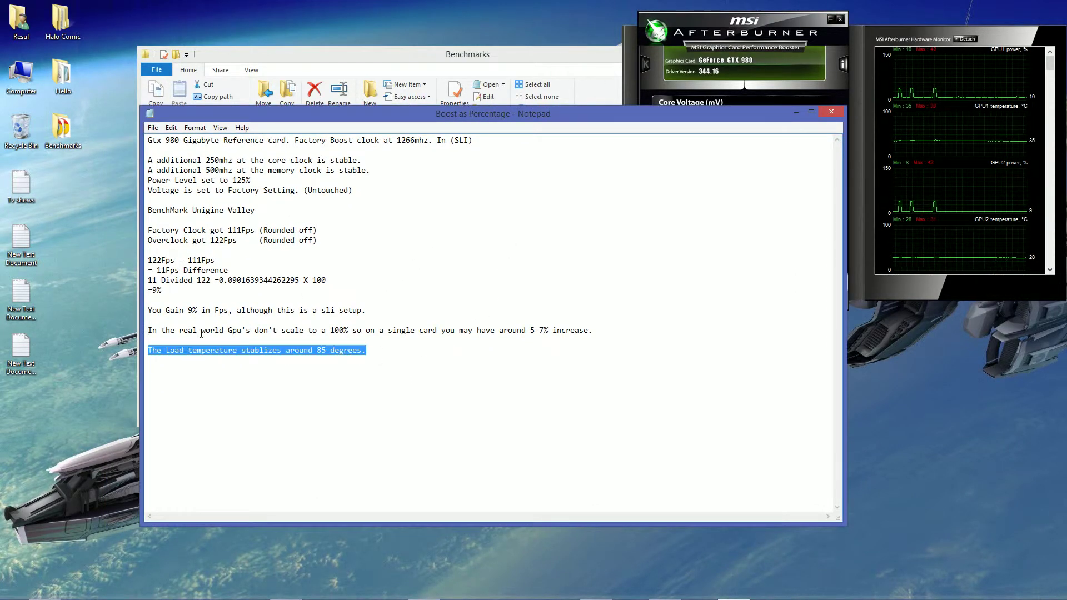
pyautogui.click(684, 21)
pyautogui.moveTo(751, 26); pyautogui.dragTo(725, 49)
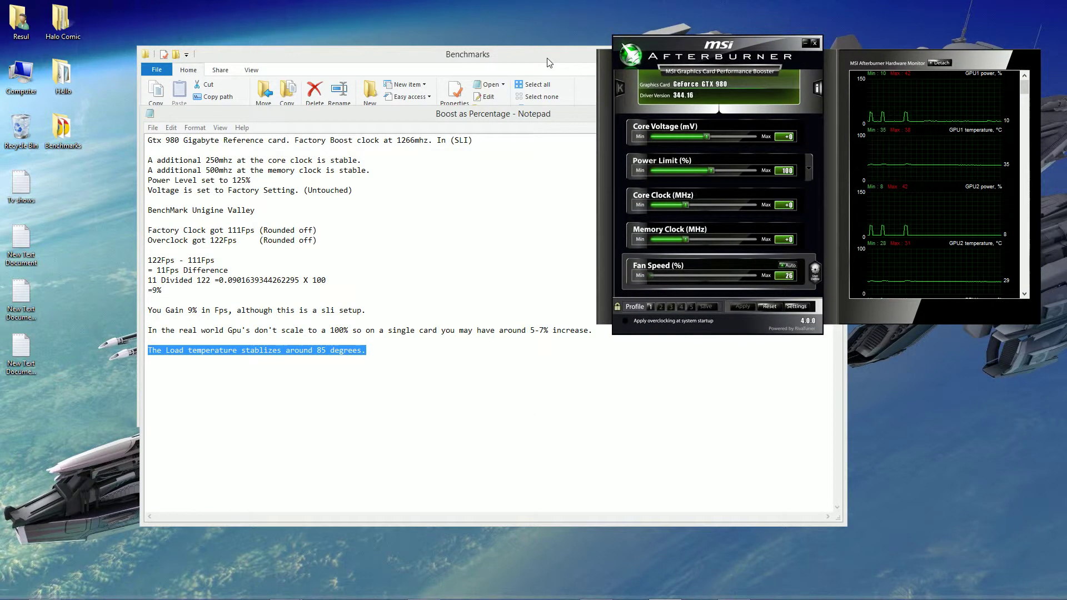
pyautogui.moveTo(548, 62); pyautogui.dragTo(472, 45)
pyautogui.press('Return')
pyautogui.moveTo(488, 119); pyautogui.dragTo(433, 112)
# Close the benchmark notes and Benchmarks folder, then centre MSI Afterburner.
pyautogui.click(481, 52)
pyautogui.moveTo(515, 40); pyautogui.dragTo(562, 36)
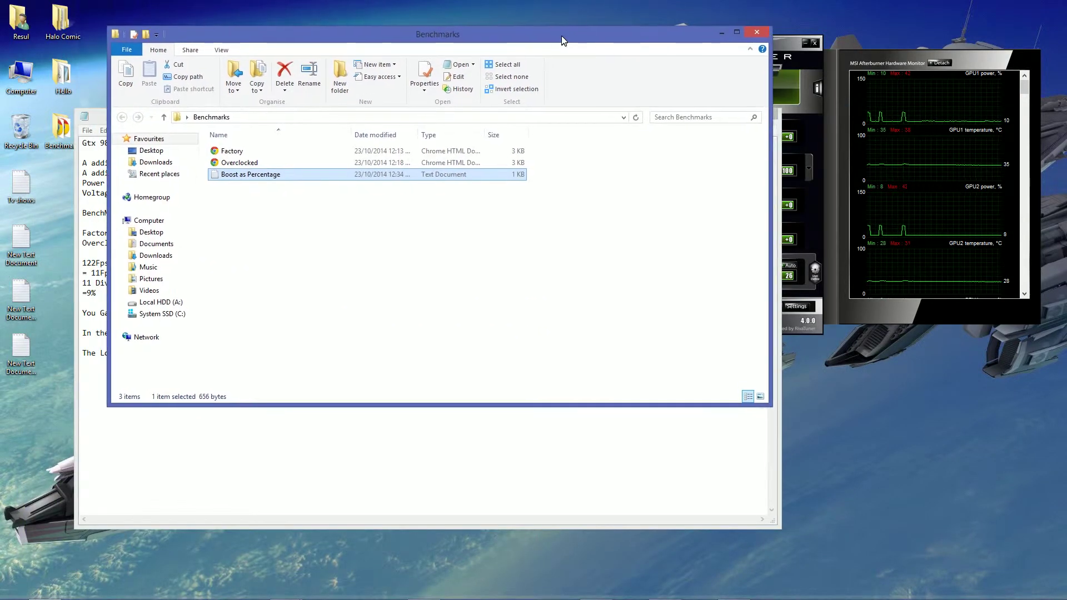
pyautogui.click(674, 512)
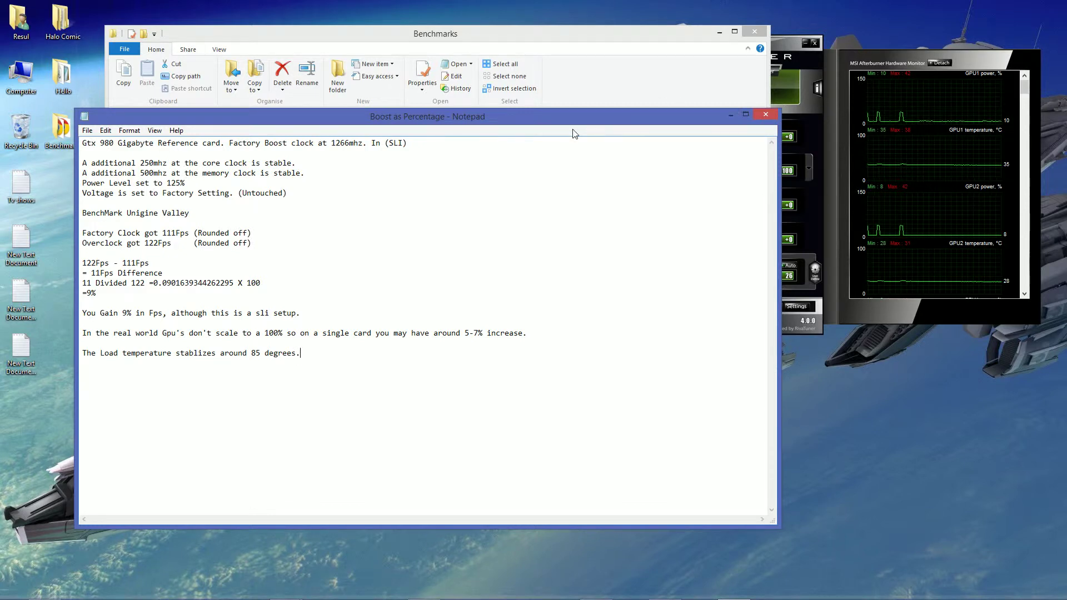
pyautogui.click(766, 114)
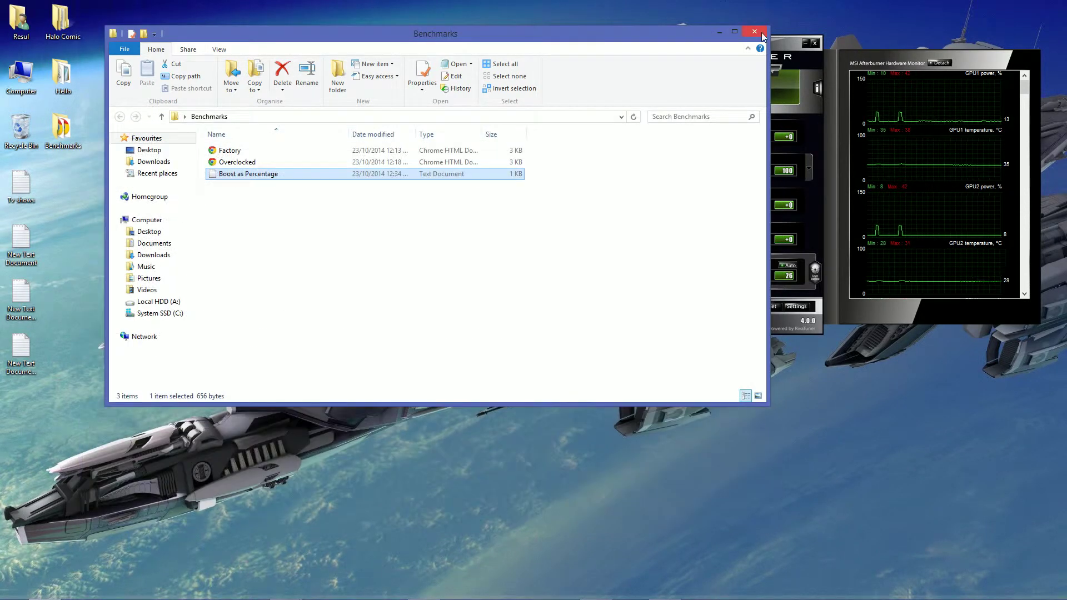
pyautogui.click(754, 32)
pyautogui.moveTo(771, 38); pyautogui.dragTo(546, 79)
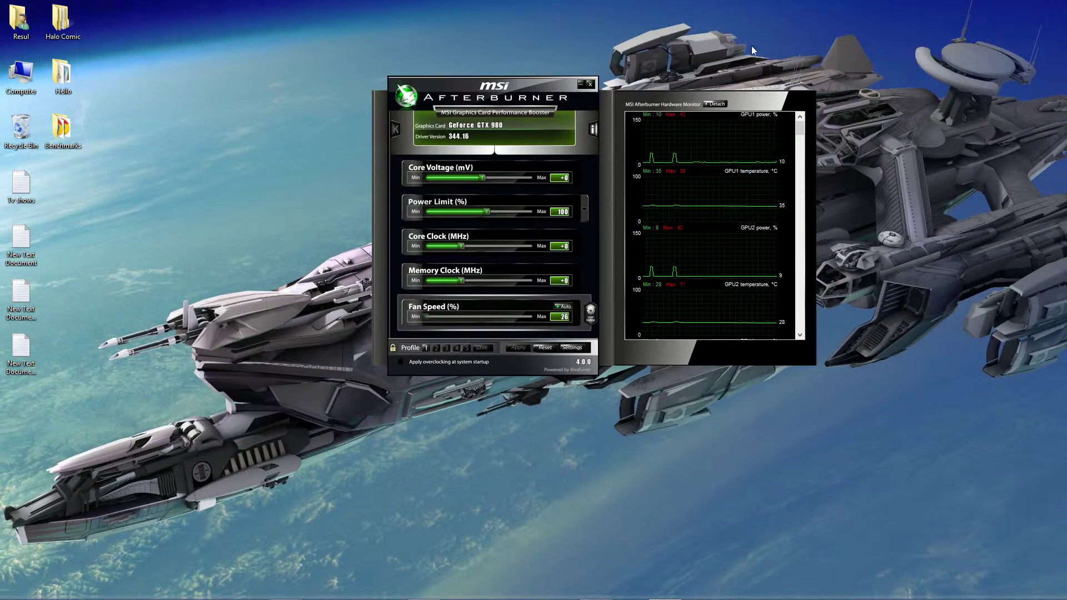
# Open the Benchmarks desktop folder and its Boost as Percentage notes.
pyautogui.doubleClick(61, 128)
pyautogui.click(262, 176)
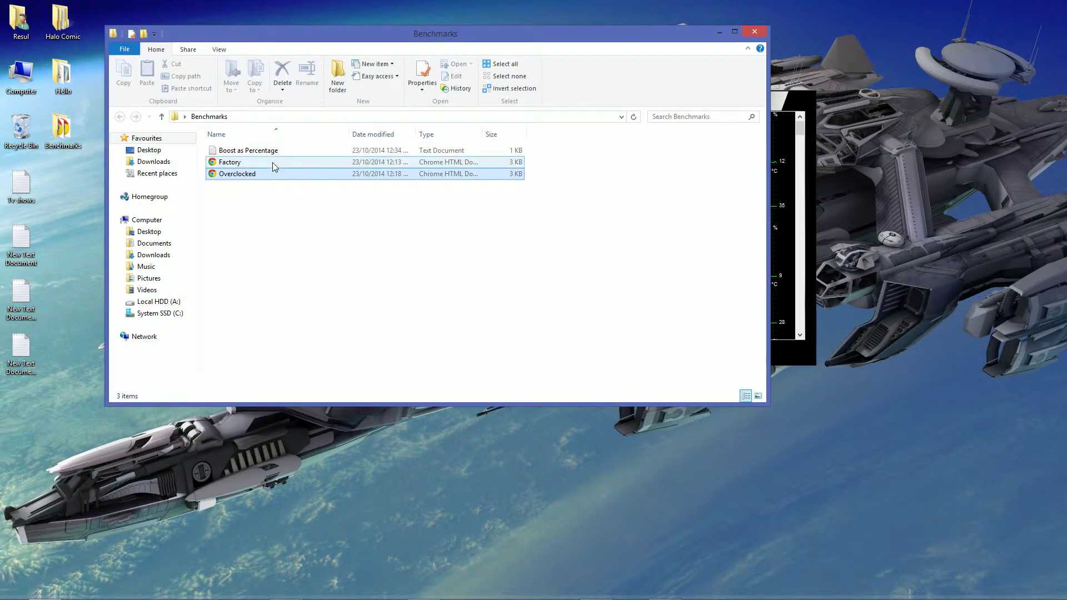
pyautogui.doubleClick(285, 153)
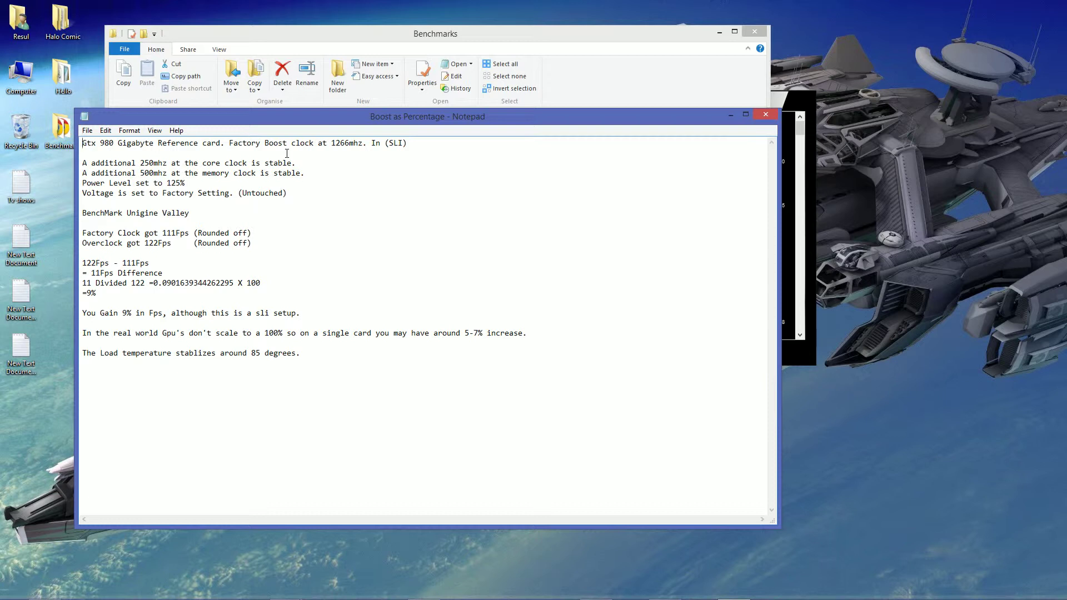
# Reposition the notes window and select its load temperature and overclock lines.
pyautogui.click(536, 35)
pyautogui.click(661, 436)
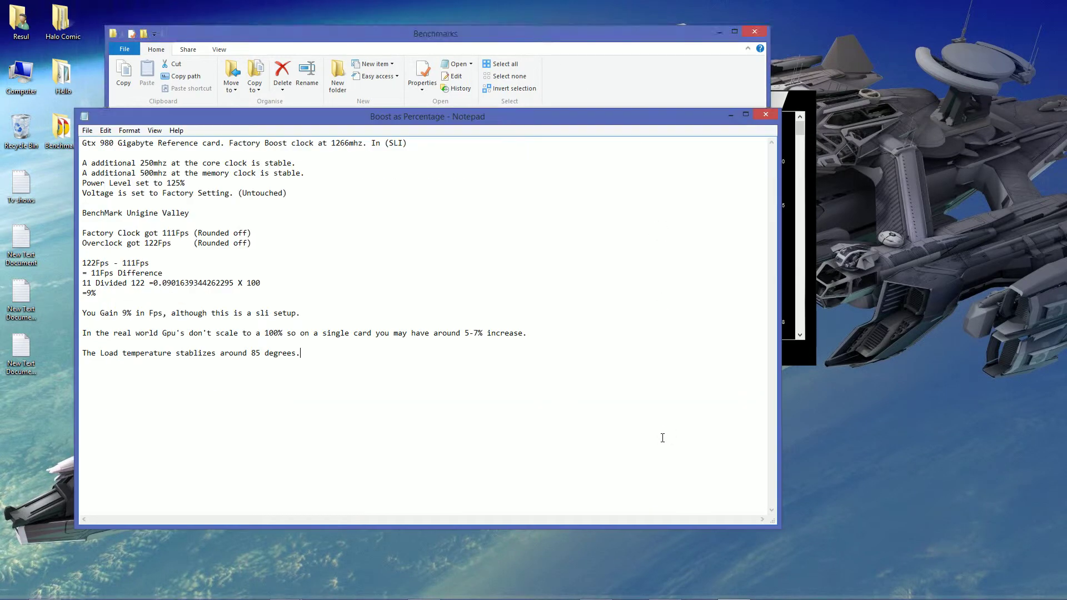
pyautogui.moveTo(628, 118); pyautogui.dragTo(801, 142)
pyautogui.click(629, 37)
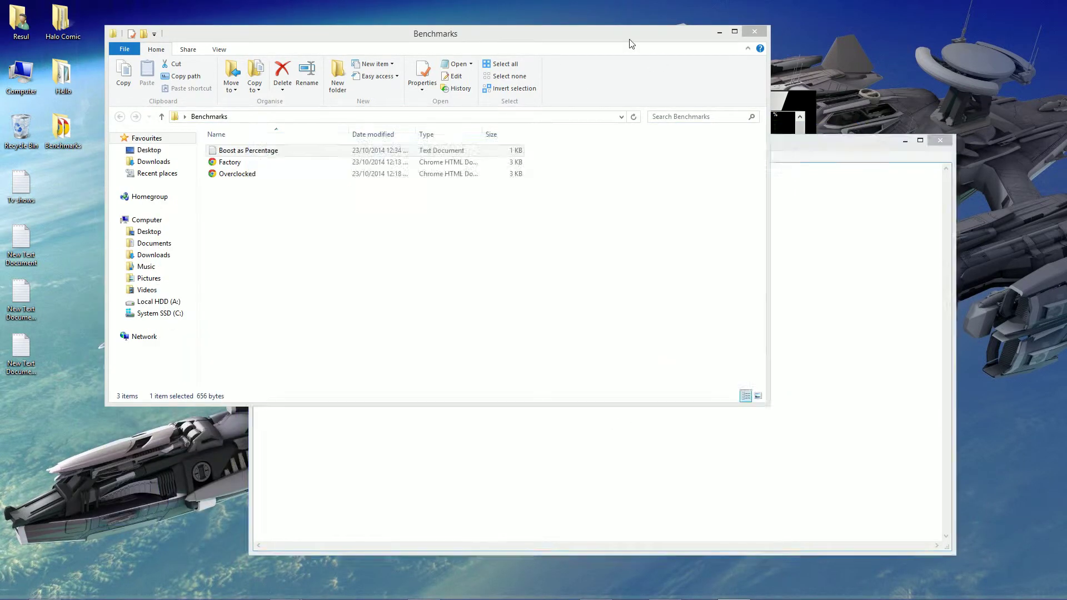
pyautogui.hotkey('alt', 'Tab')
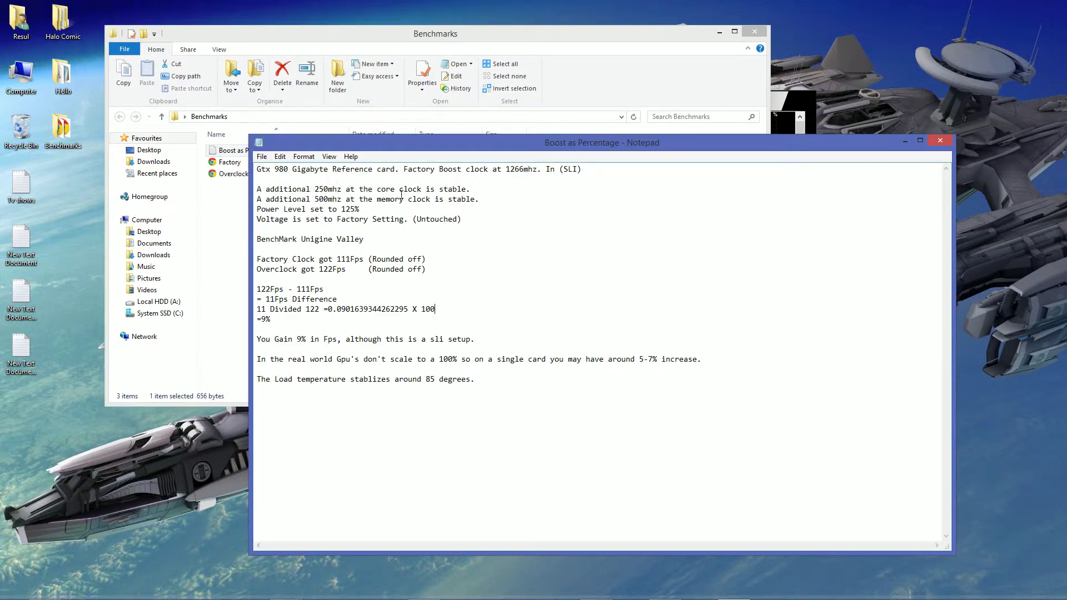
pyautogui.moveTo(572, 143); pyautogui.dragTo(436, 58)
pyautogui.moveTo(338, 295); pyautogui.dragTo(120, 286)
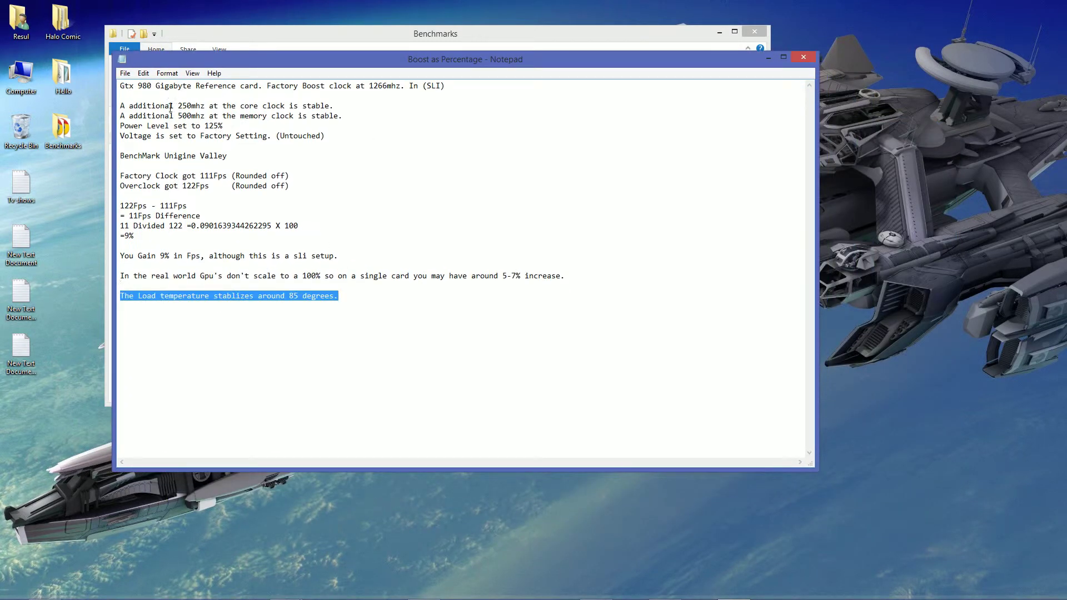
pyautogui.moveTo(174, 106); pyautogui.dragTo(200, 116)
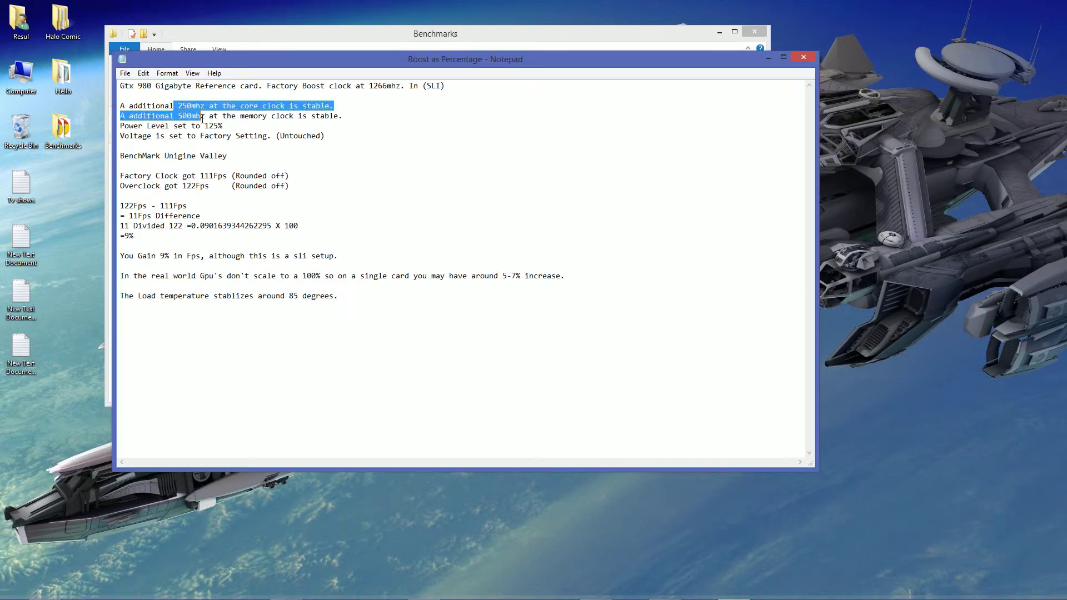
# Close the notes and Benchmarks folder, then launch Unigine Valley Benchmark from the Resul folder.
pyautogui.click(812, 58)
pyautogui.click(754, 31)
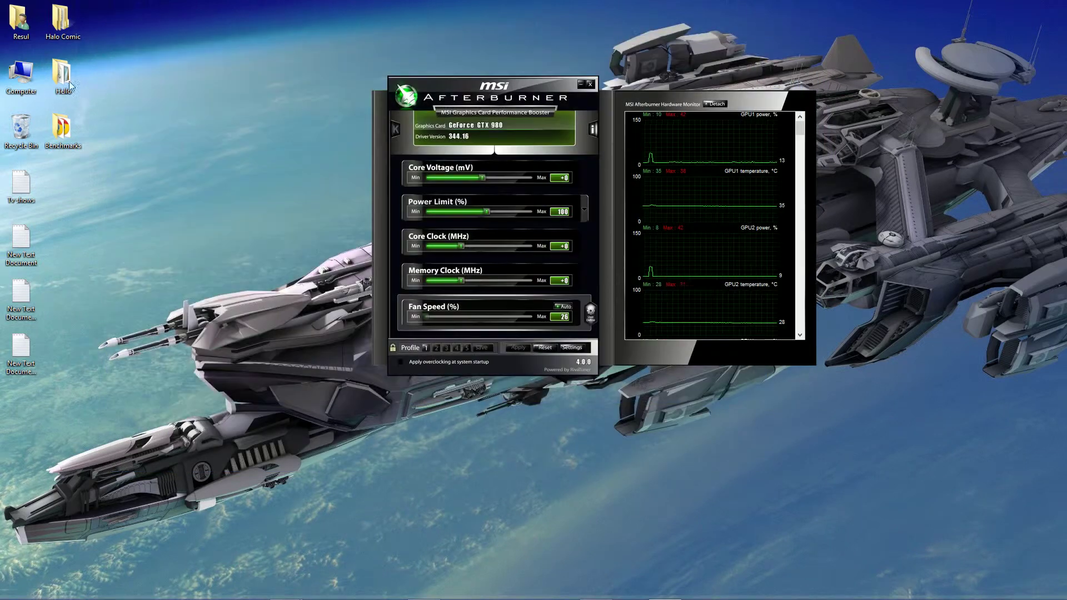
pyautogui.doubleClick(20, 26)
pyautogui.doubleClick(658, 204)
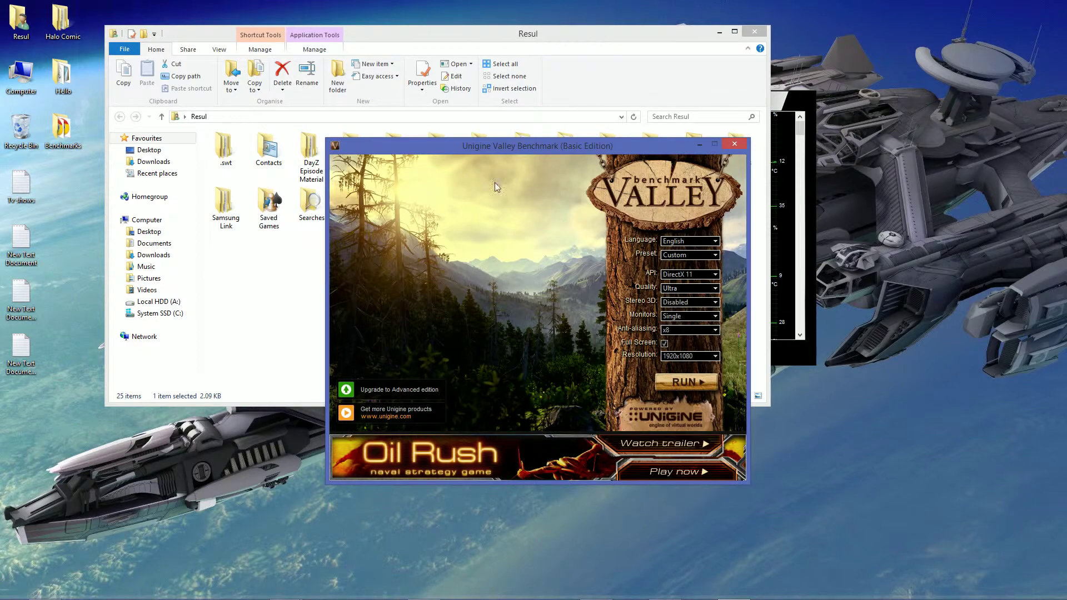
pyautogui.moveTo(523, 148); pyautogui.dragTo(798, 172)
# Restore a Heaven result page from the Recycle Bin to the desktop and open it.
pyautogui.click(483, 208)
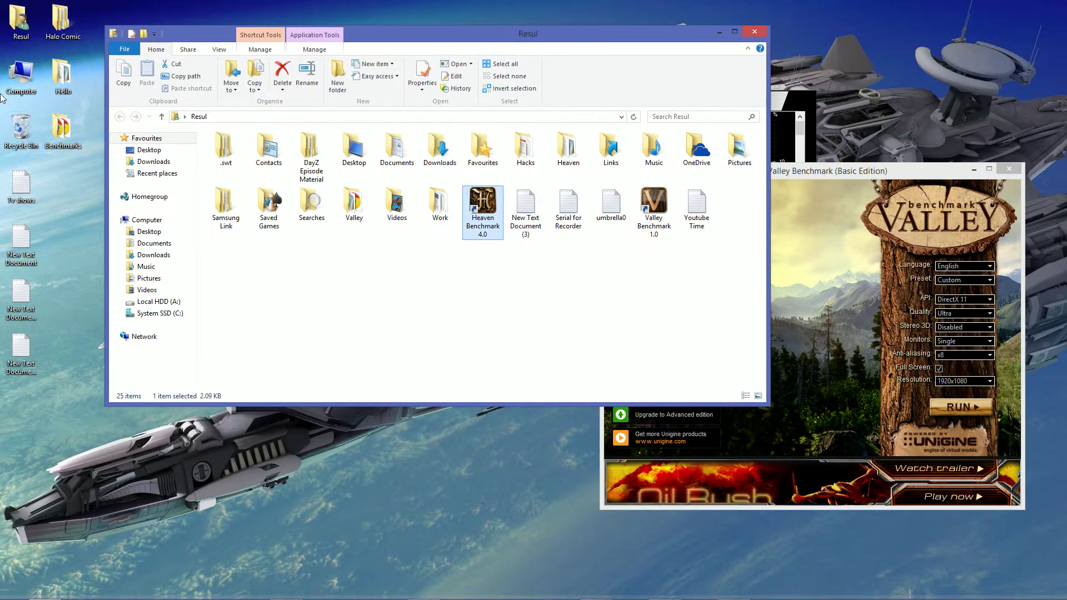
pyautogui.doubleClick(2, 125)
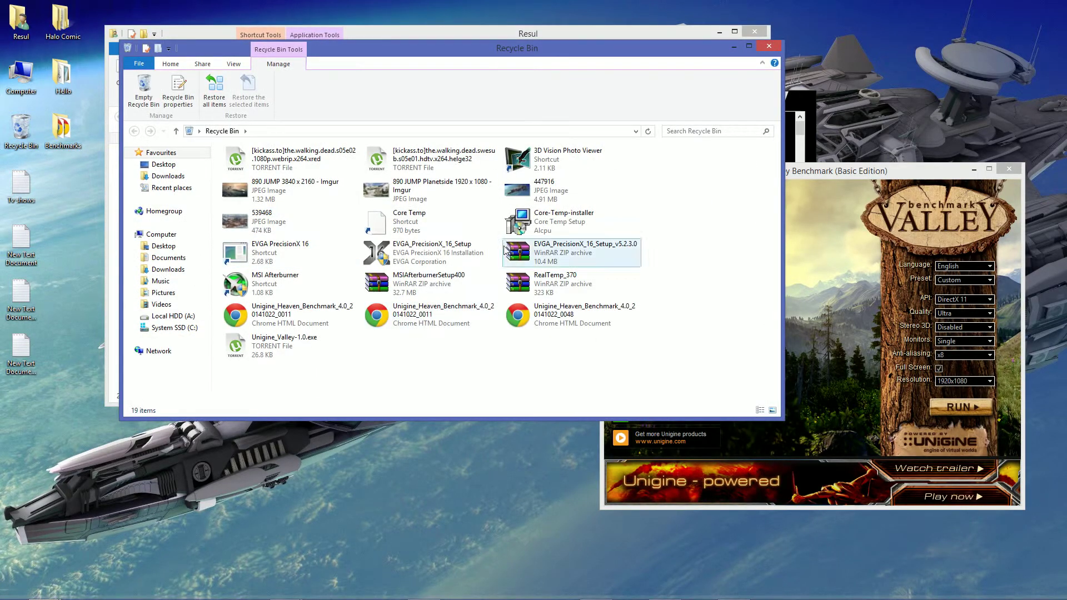
pyautogui.moveTo(568, 322); pyautogui.dragTo(38, 424)
pyautogui.click(768, 46)
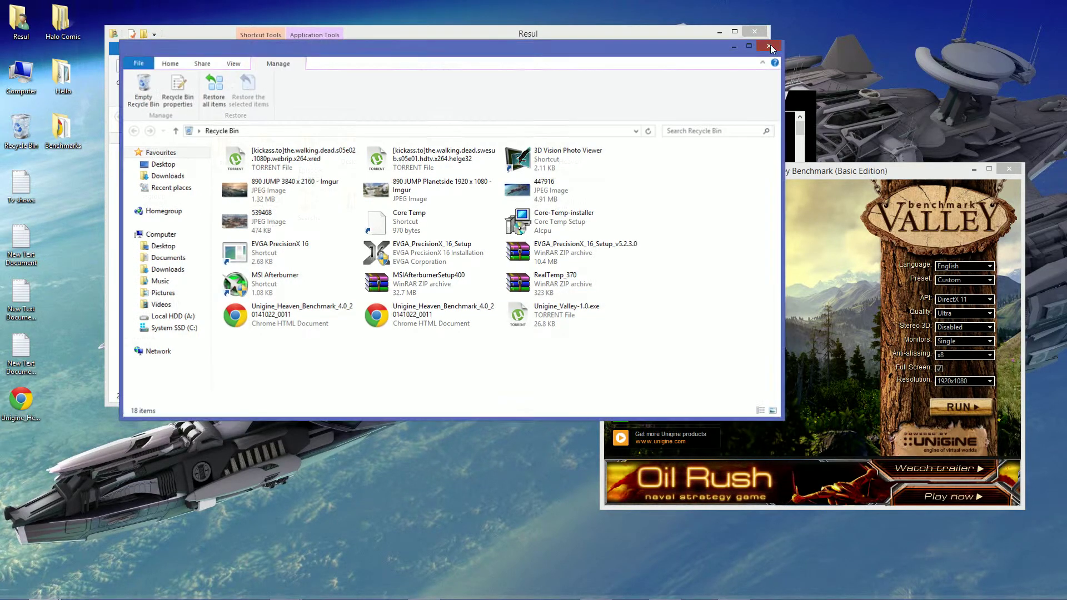
pyautogui.click(754, 34)
pyautogui.doubleClick(21, 400)
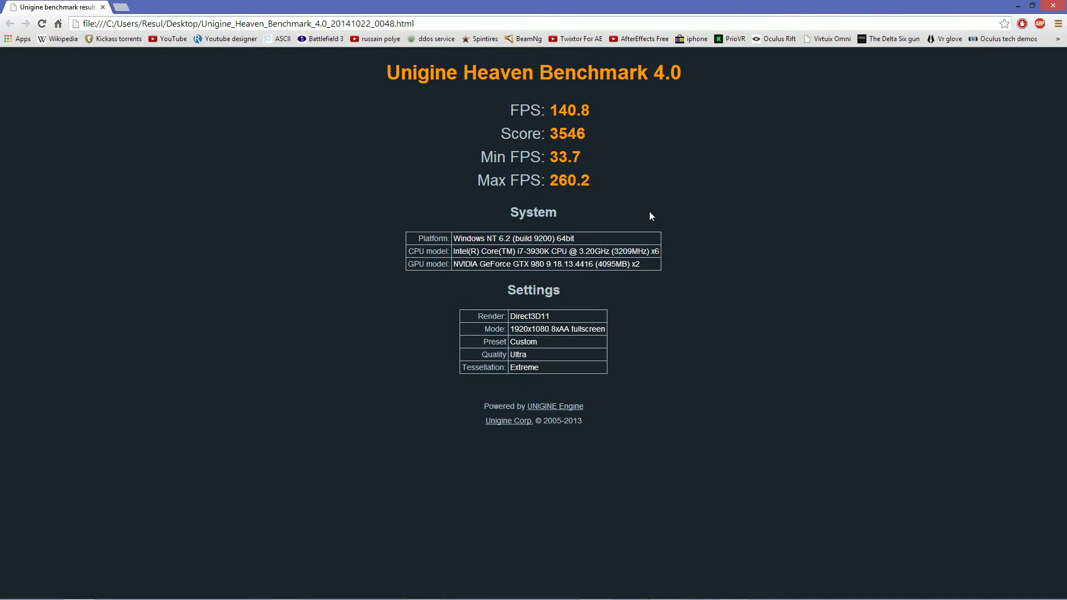
# Highlight the Heaven results' 140.8 FPS and 3546 score lines, then clear the highlight.
pyautogui.tripleClick(618, 144)
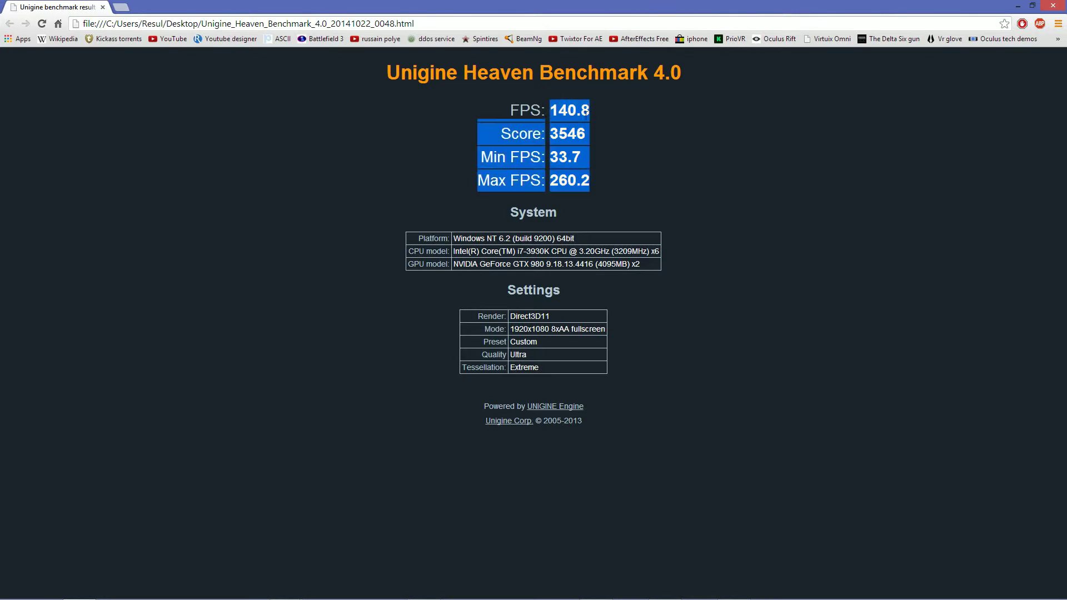
pyautogui.click(618, 144)
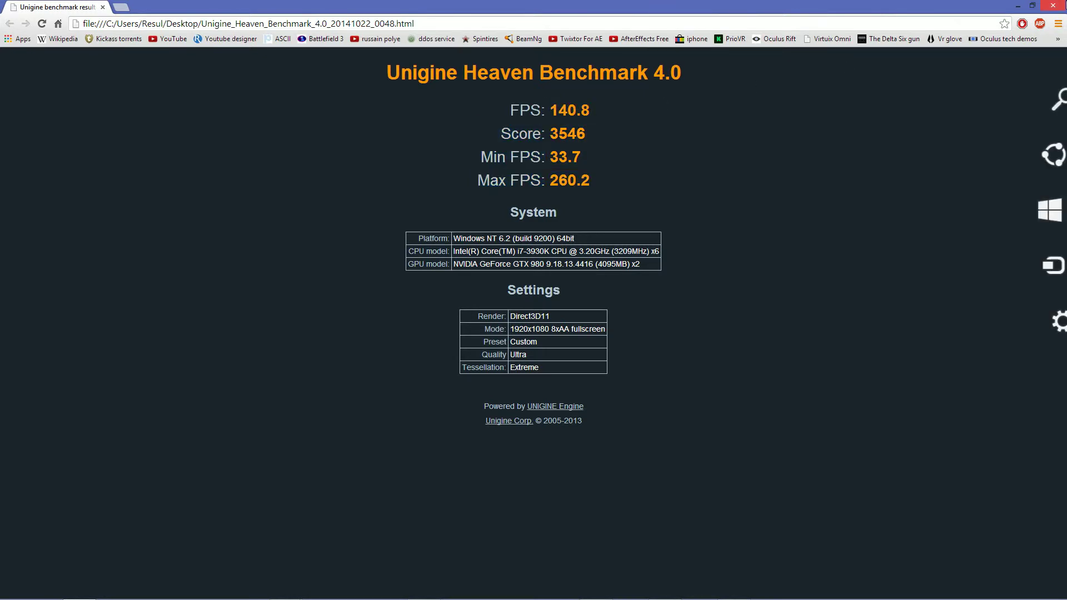
# Minimise Chrome, reposition the Unigine Valley launcher over Afterburner, and close it.
pyautogui.click(1017, 5)
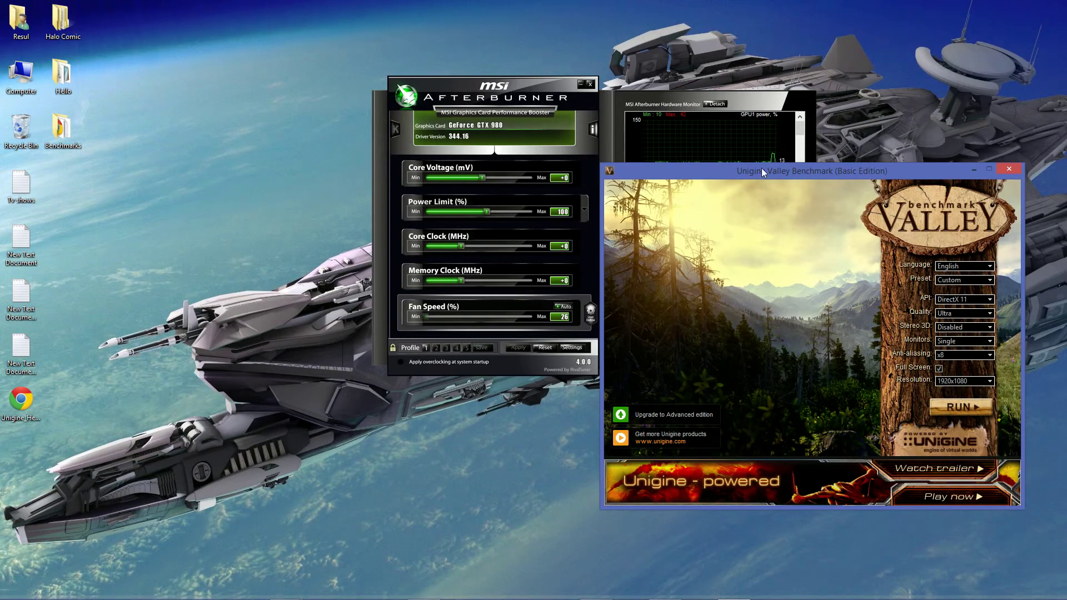
pyautogui.moveTo(761, 168); pyautogui.dragTo(465, 65)
pyautogui.moveTo(765, 35); pyautogui.dragTo(240, 461)
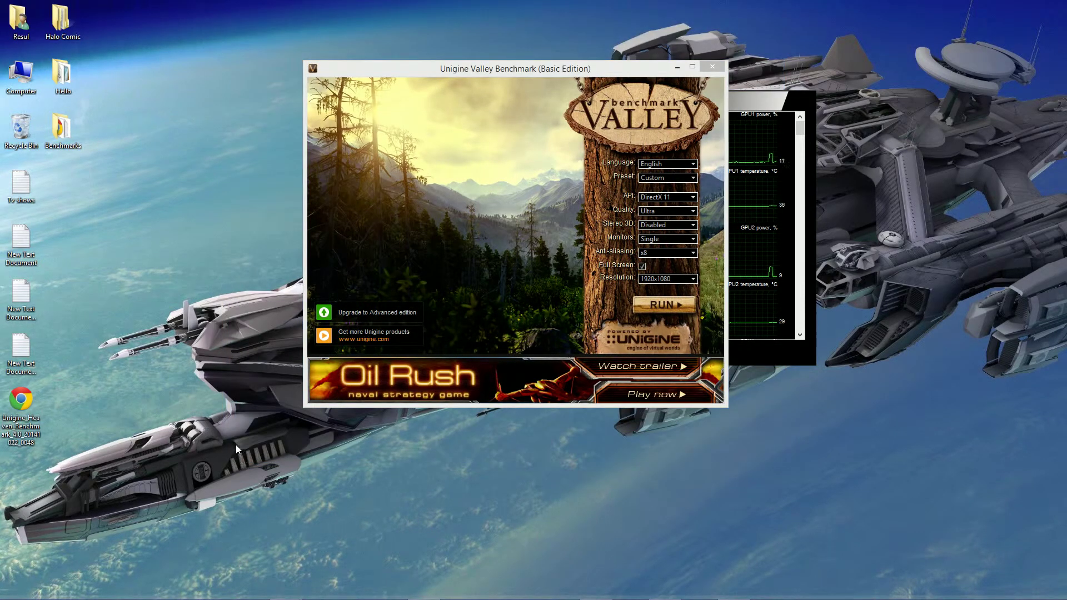
pyautogui.click(574, 215)
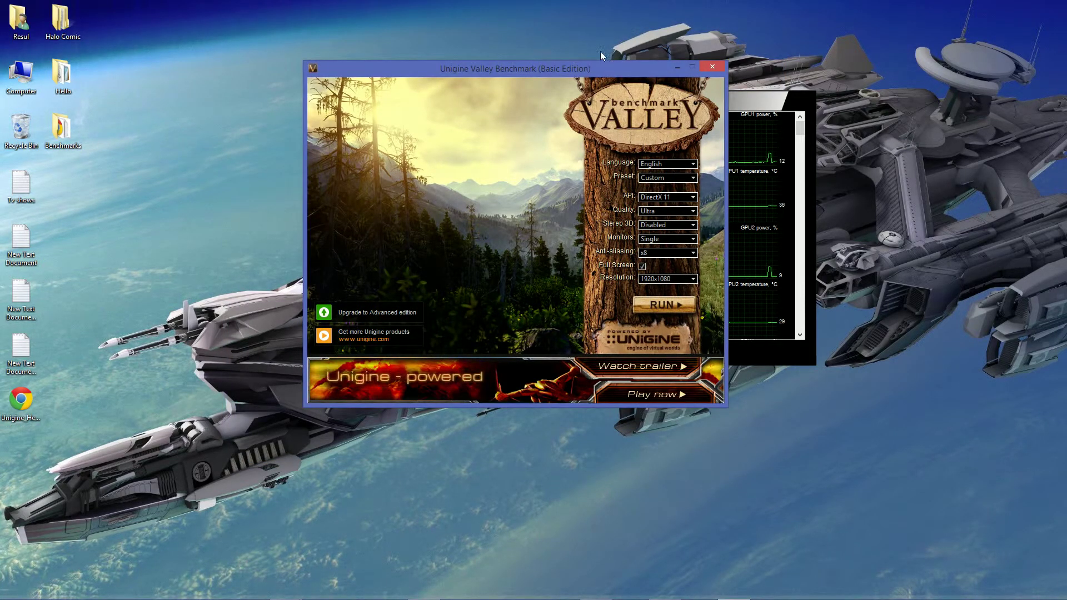
pyautogui.moveTo(571, 73); pyautogui.dragTo(558, 91)
pyautogui.click(689, 87)
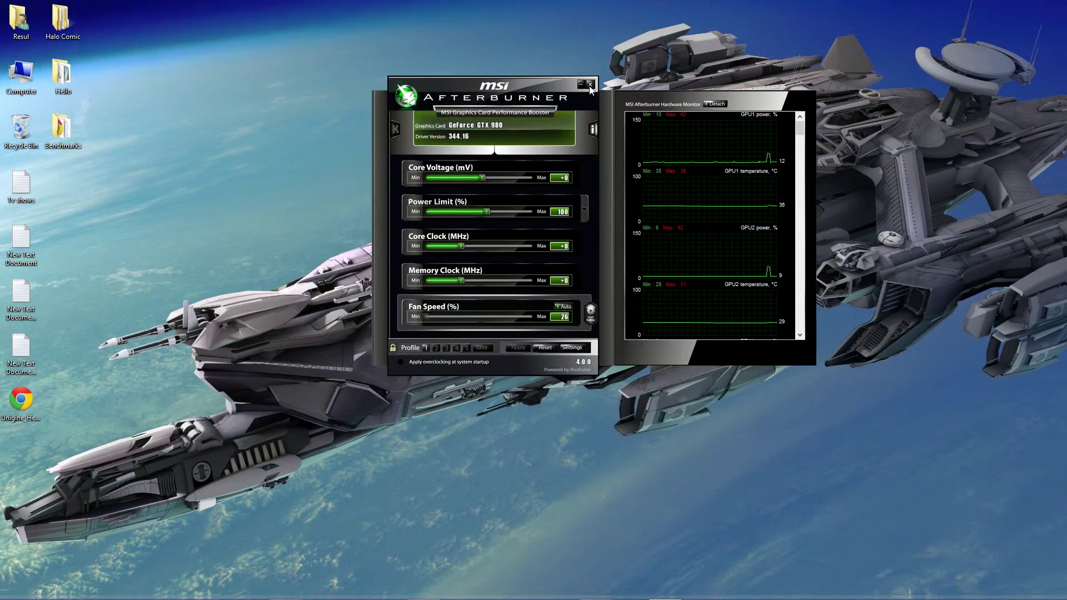
# Close MSI Afterburner and bring up the Action! recorder from the taskbar.
pyautogui.click(589, 84)
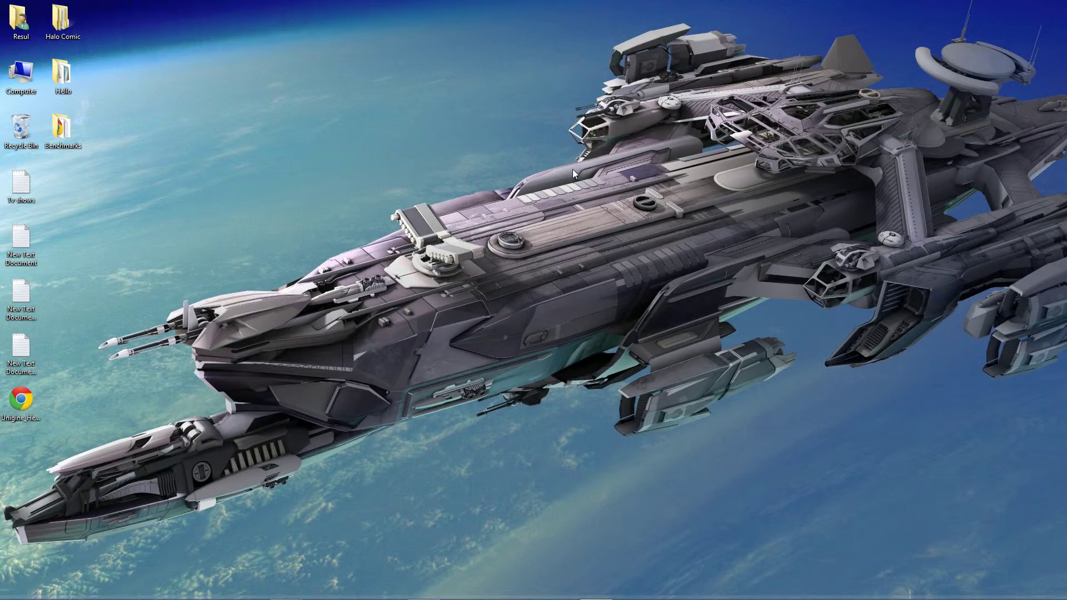
pyautogui.moveTo(487, 257); pyautogui.dragTo(488, 257)
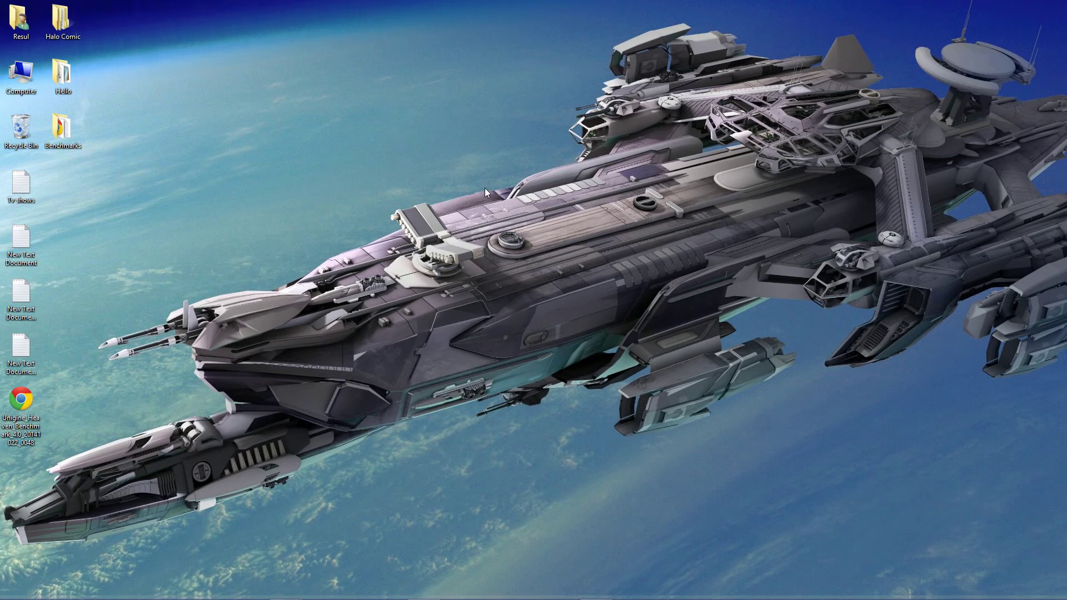
pyautogui.click(631, 590)
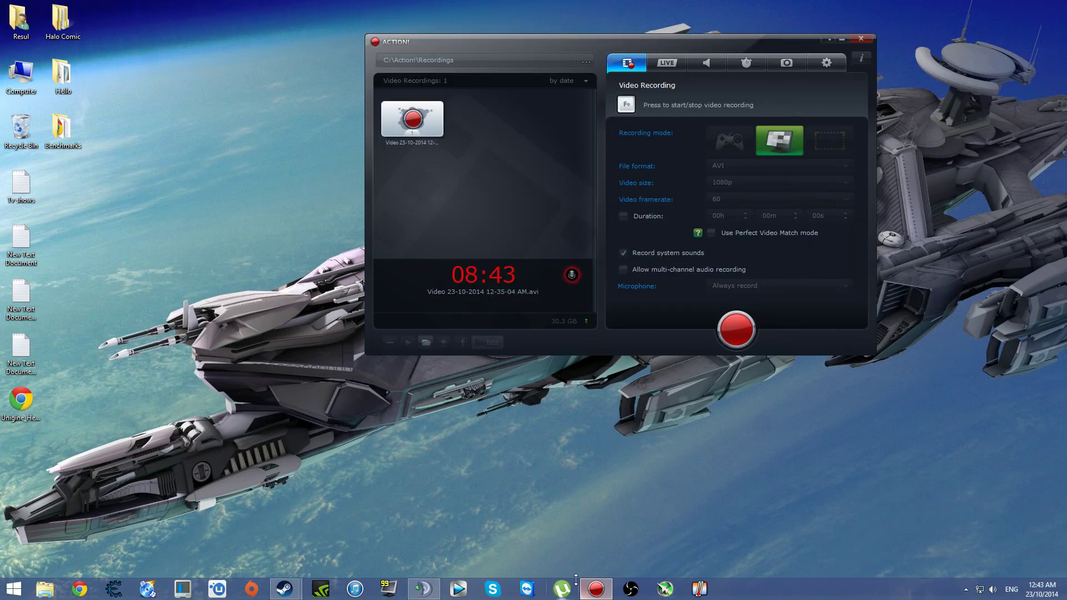